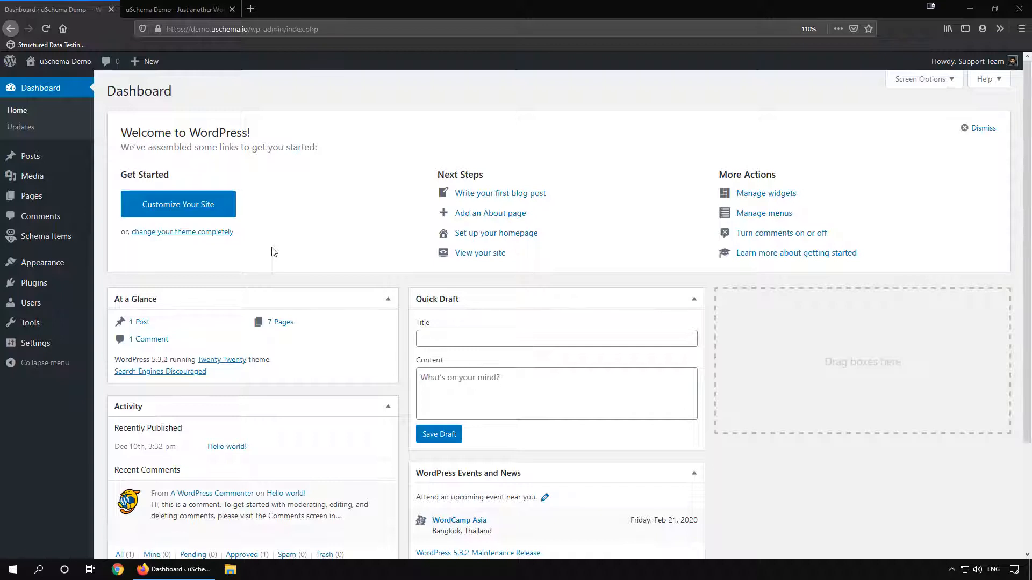
Step: Add a new schema item titled "Our Book Schema"
left_click(273, 252)
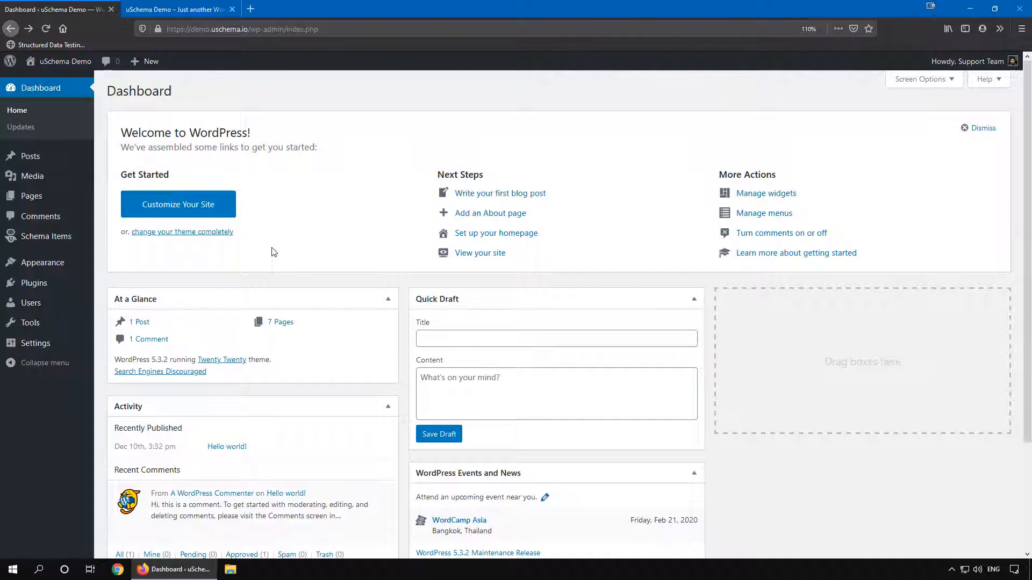
mouse_move(54, 236)
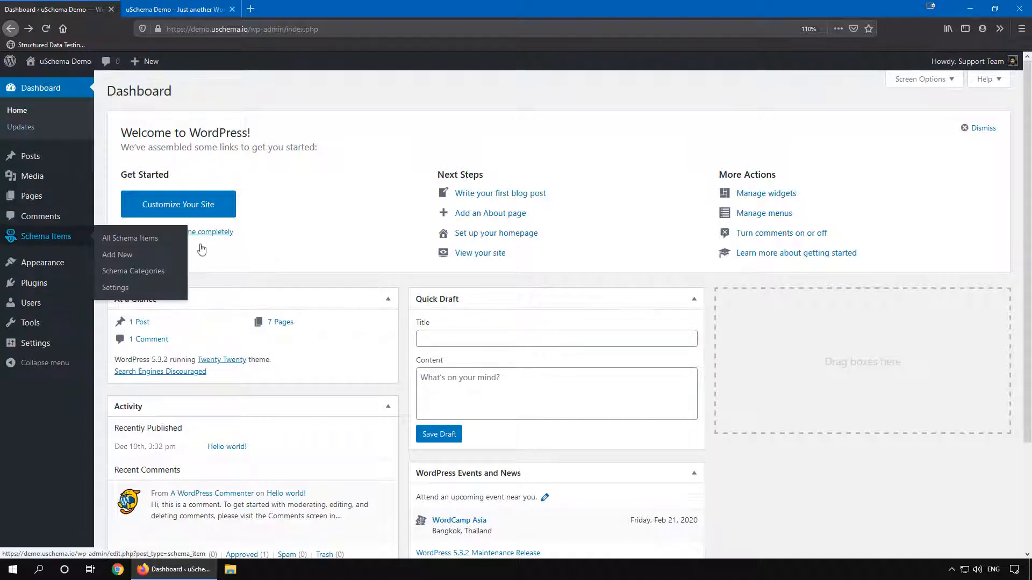
left_click(129, 243)
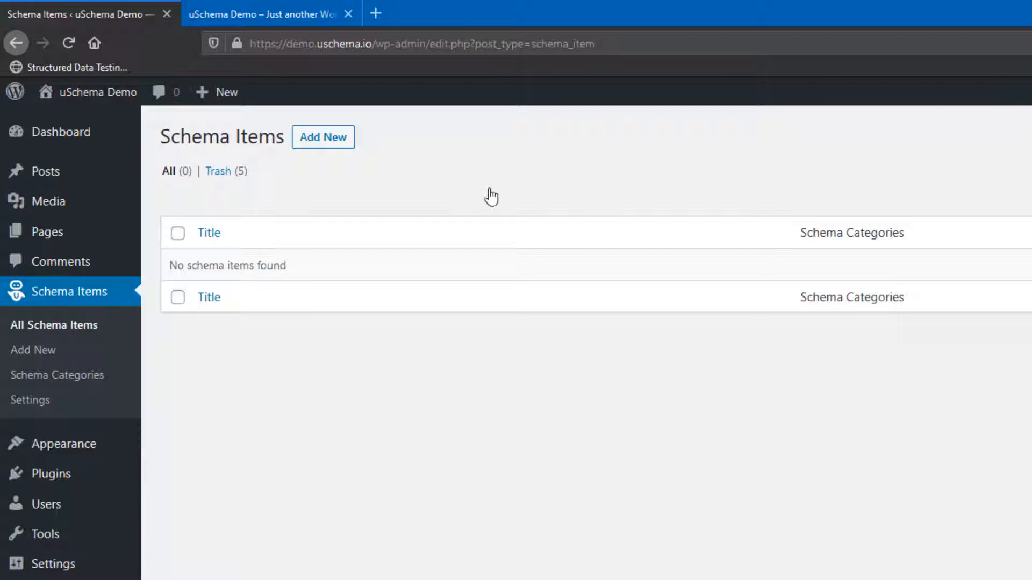
left_click(311, 139)
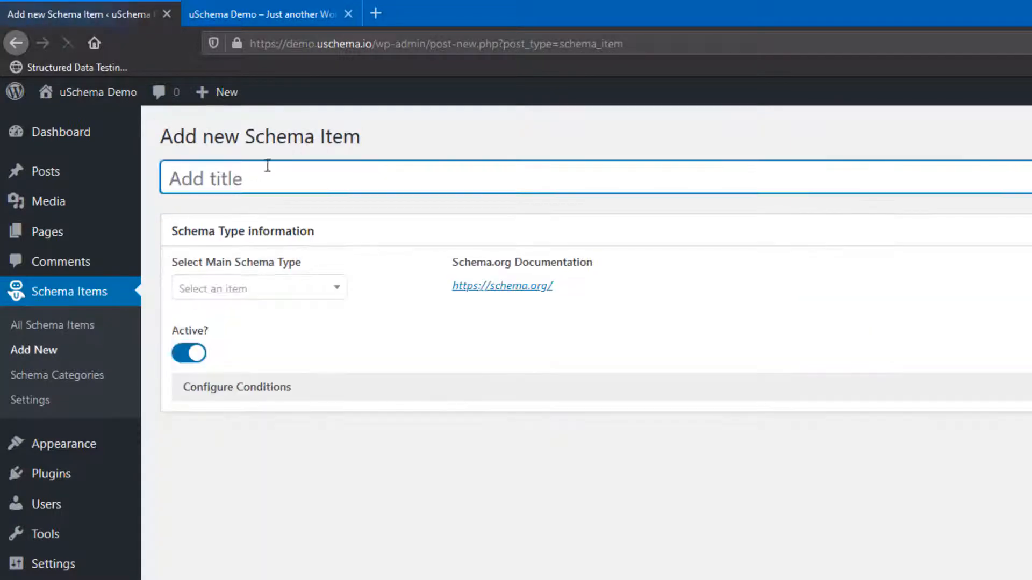
type("Our")
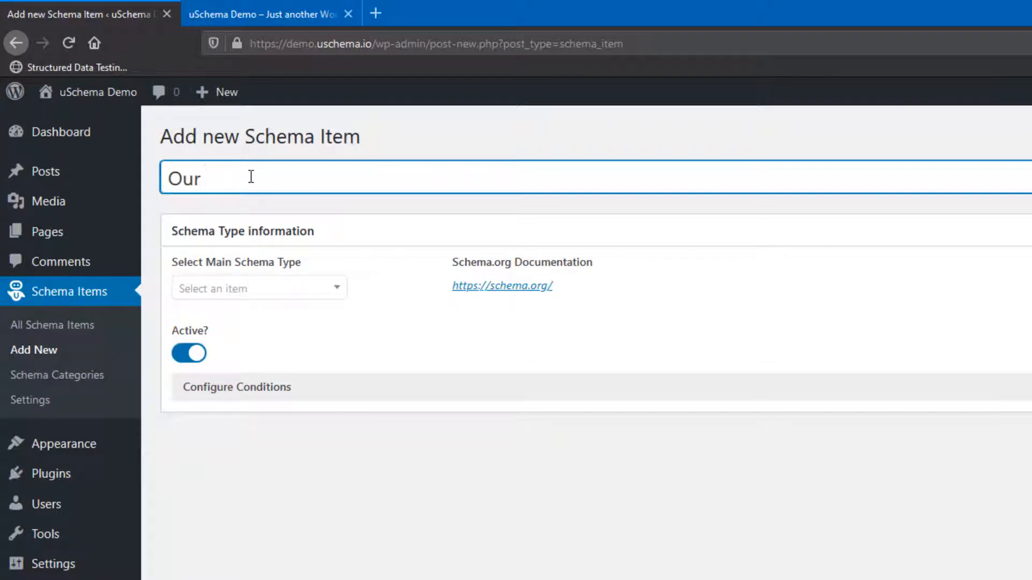
type(" Book Schema")
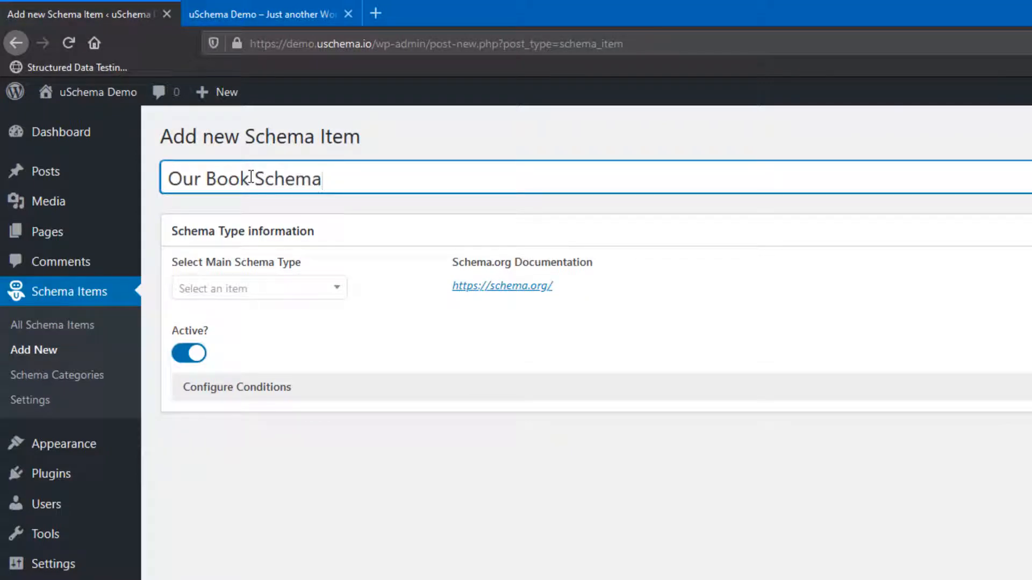
Step: Set the main schema type of the new schema item to Book
left_click(292, 293)
type("Book")
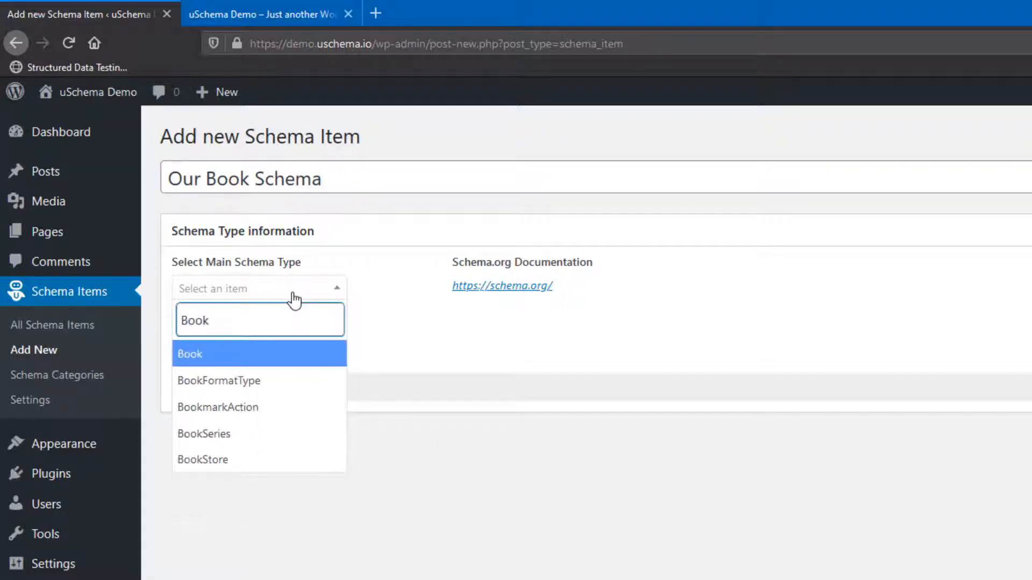
key("Return")
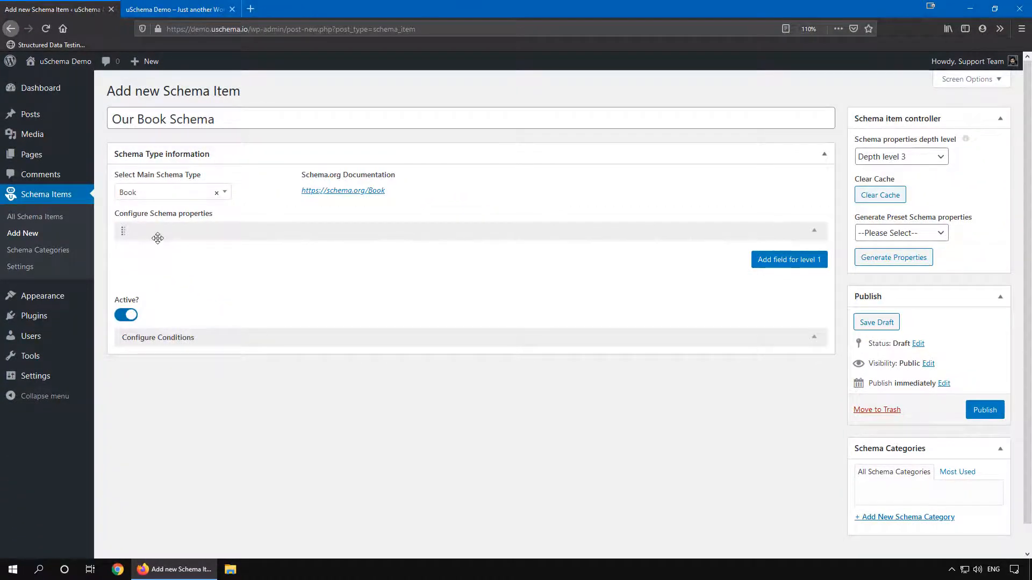
Step: Add a new schema category named "Post Schema" to the schema item and publish the item
scroll(236, 265, "down", 1)
left_click(887, 518)
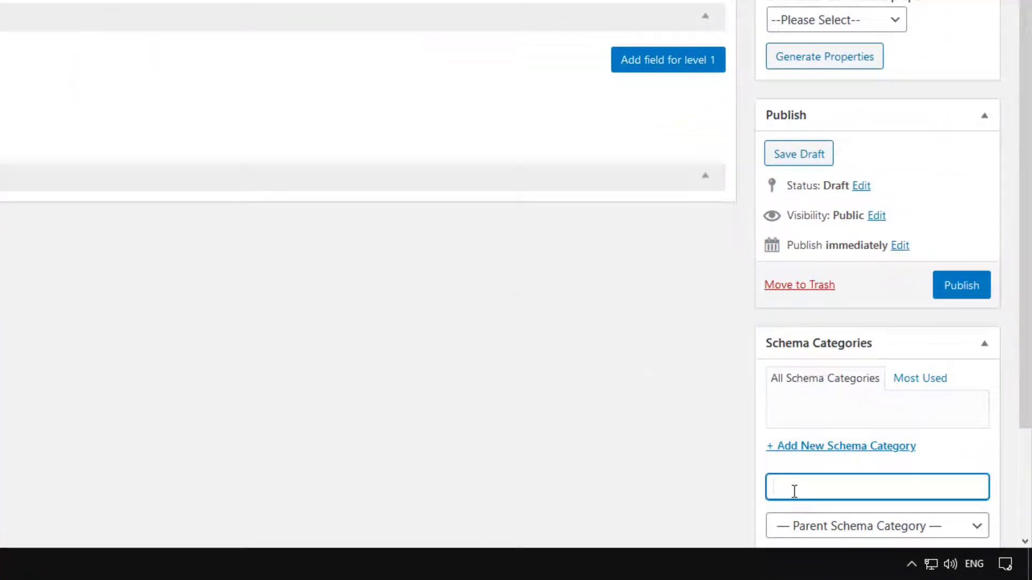
type("Post Schema")
key("Return")
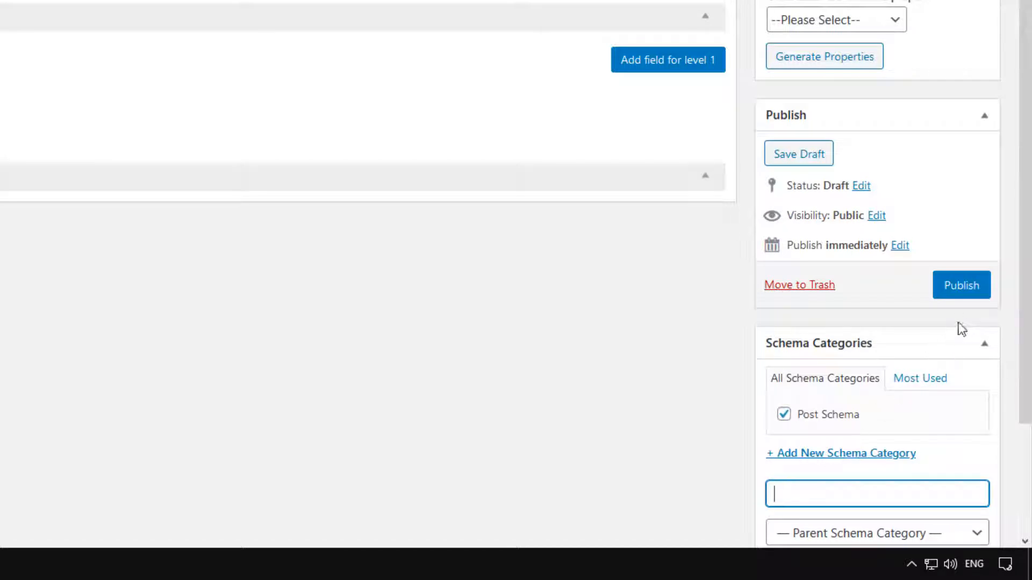
left_click(967, 286)
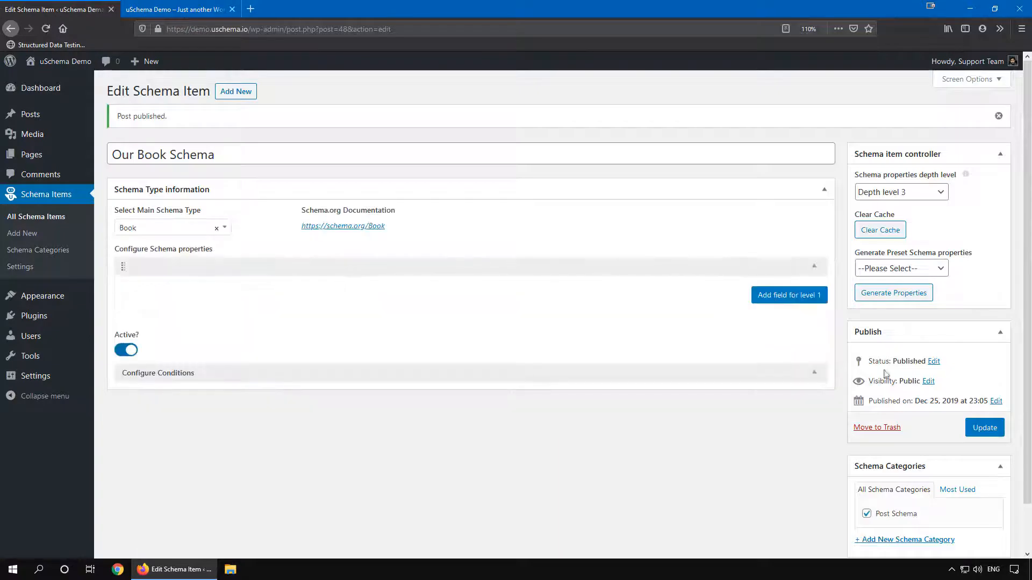
Step: In the uSchema post type settings, activate Our Book Schema as an additional schema item for Posts and save the settings
middle_click(24, 268)
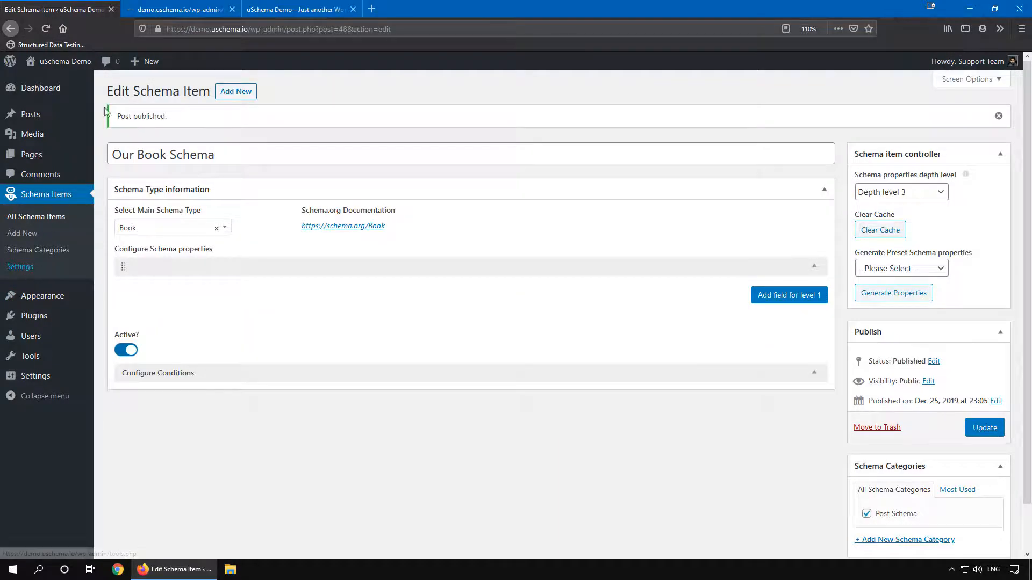
left_click(153, 7)
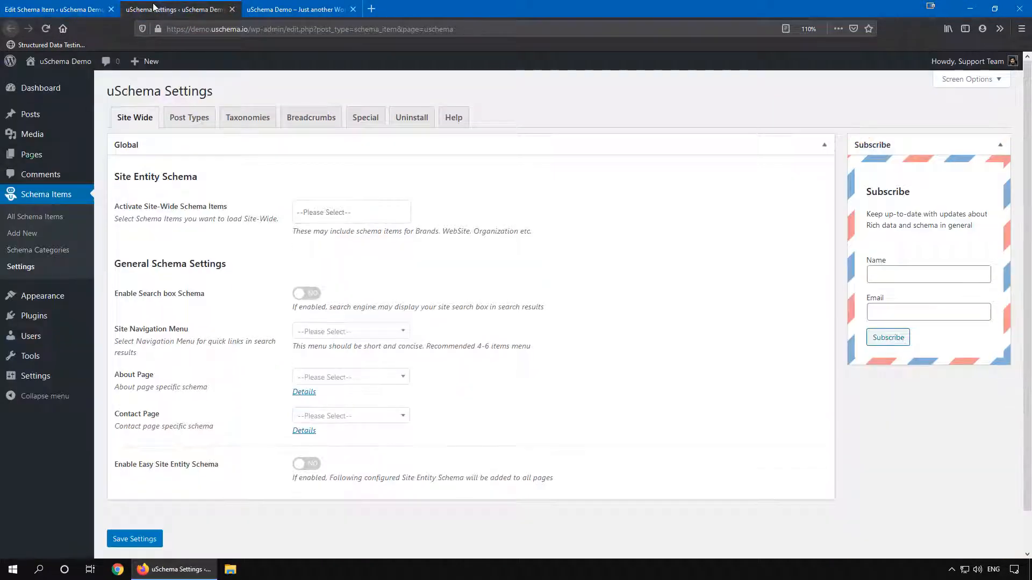
left_click(189, 118)
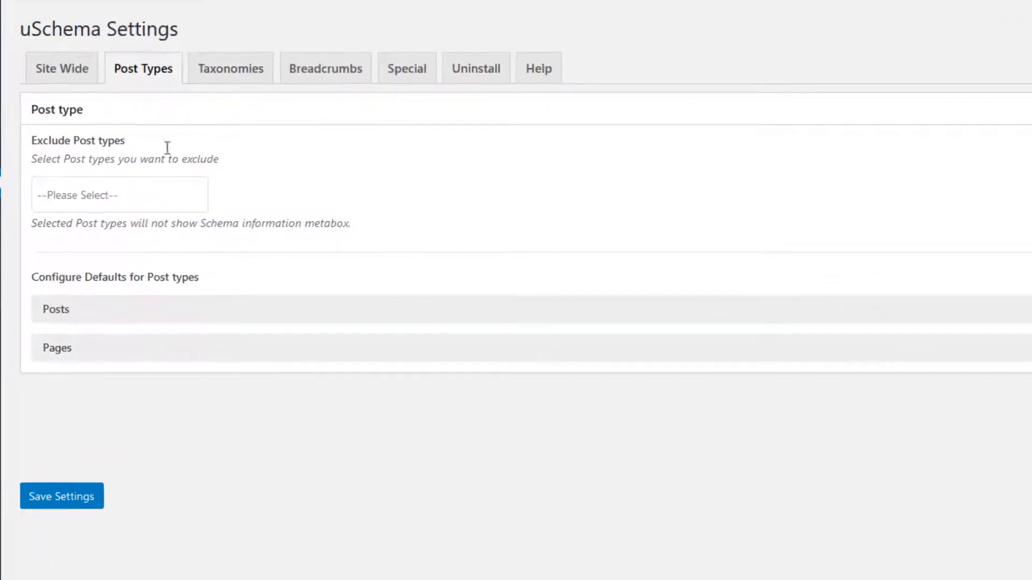
left_click(228, 351)
left_click(246, 318)
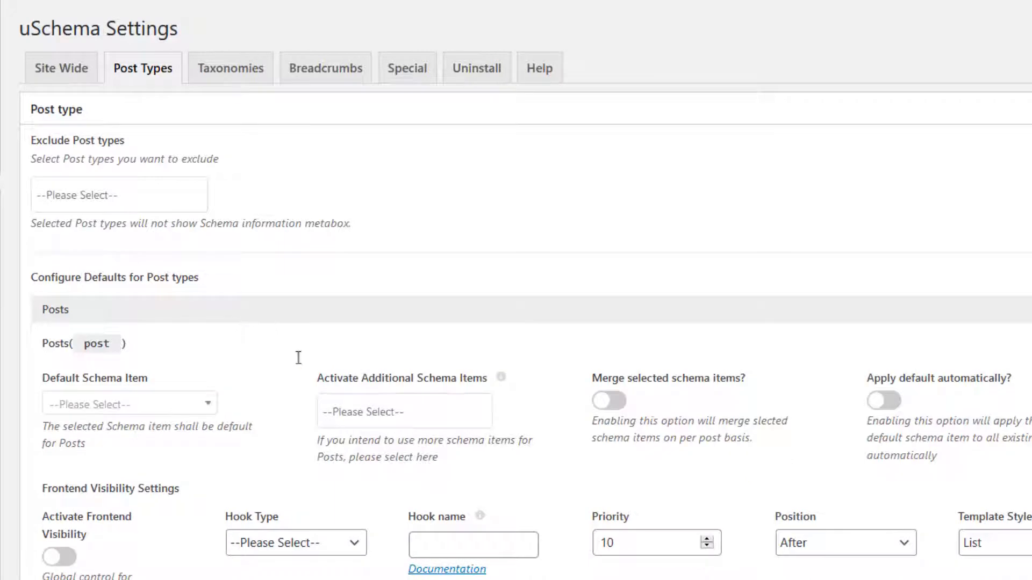
left_click(365, 413)
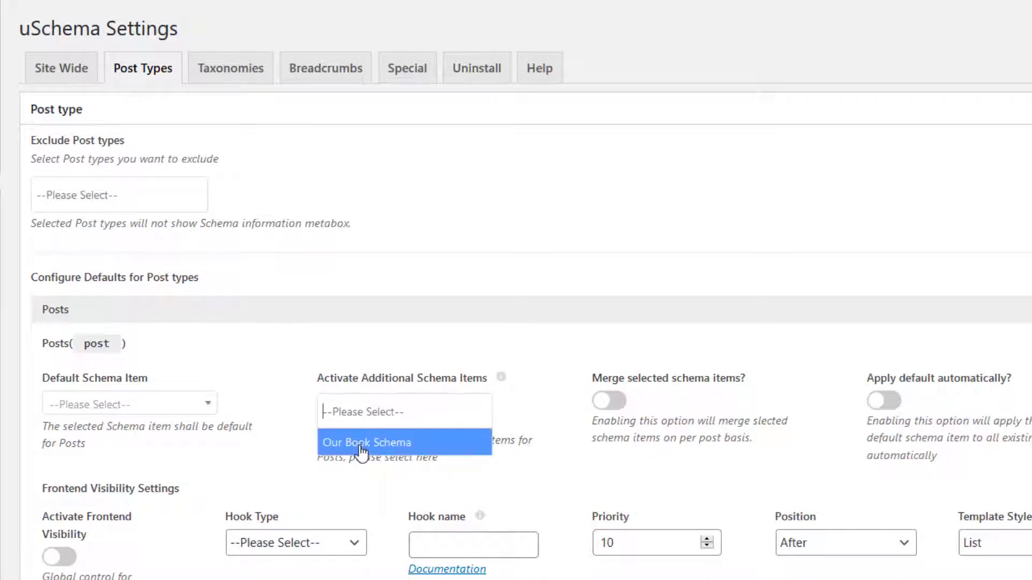
left_click(359, 451)
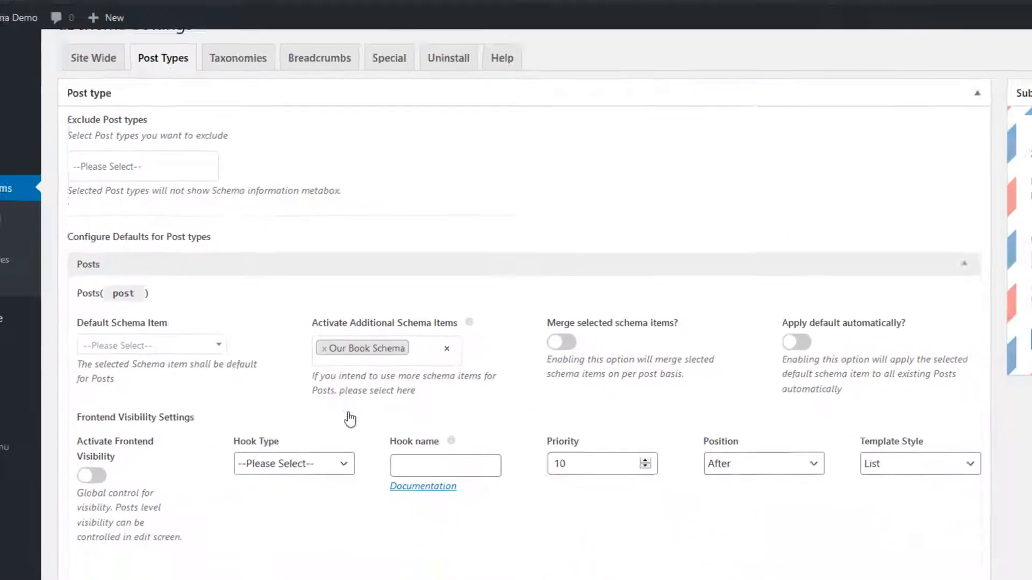
scroll(361, 454, "down", 10)
left_click(135, 497)
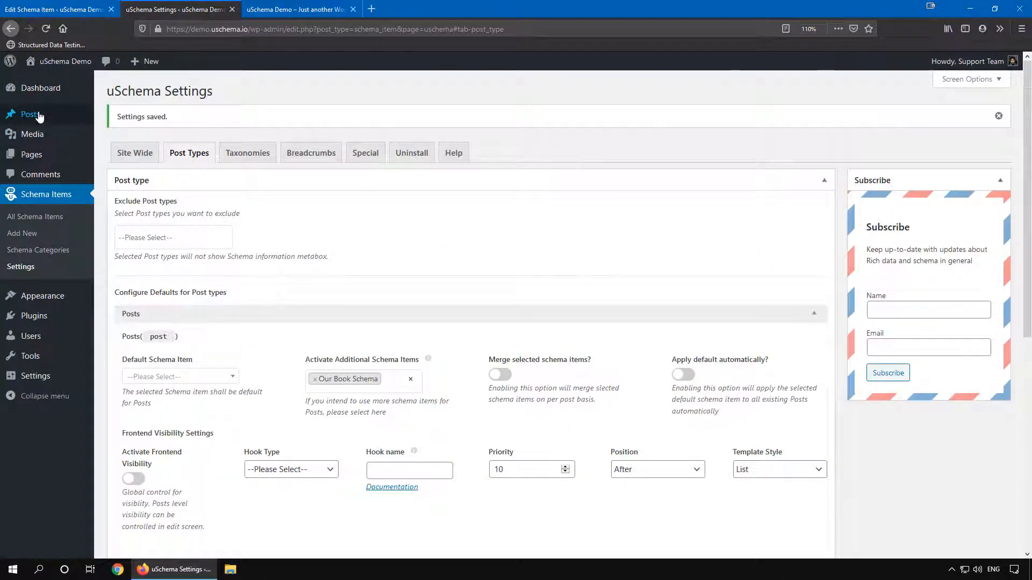
Step: Add a new post titled "Our Test Book", keeping the uSchema settings open separately
middle_click(63, 107)
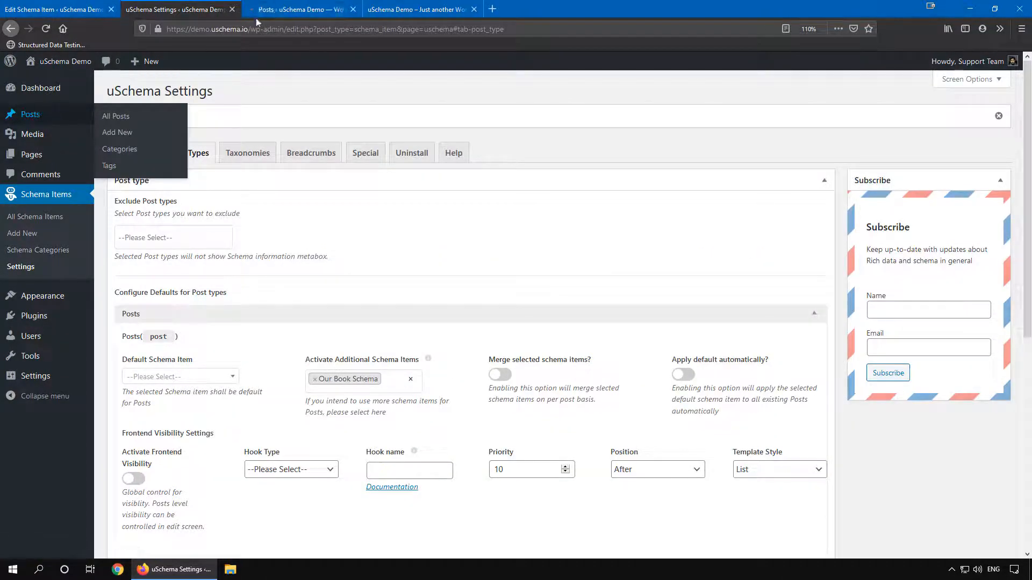
left_click(280, 10)
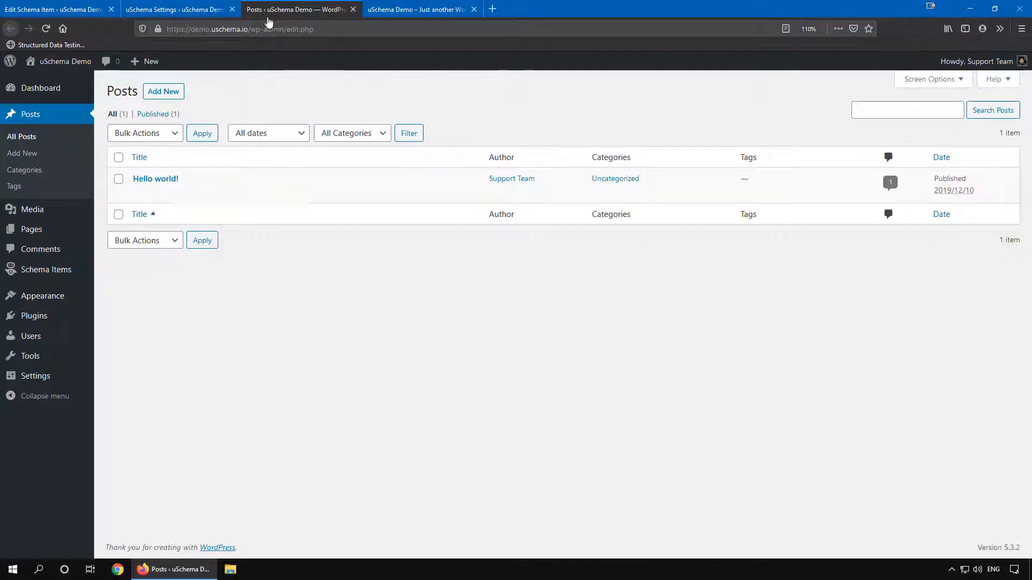
left_click(167, 94)
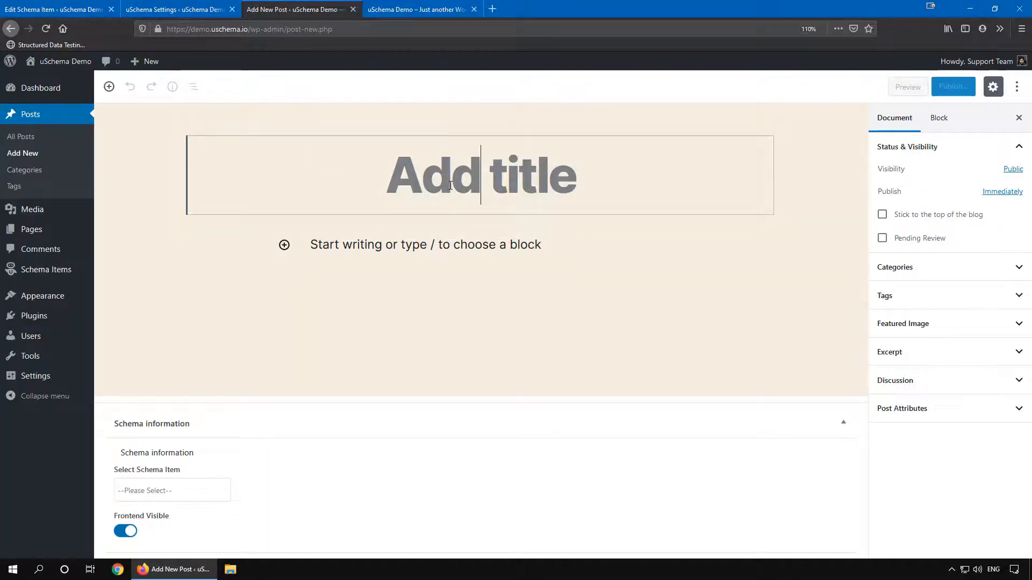
type("Our Test Book")
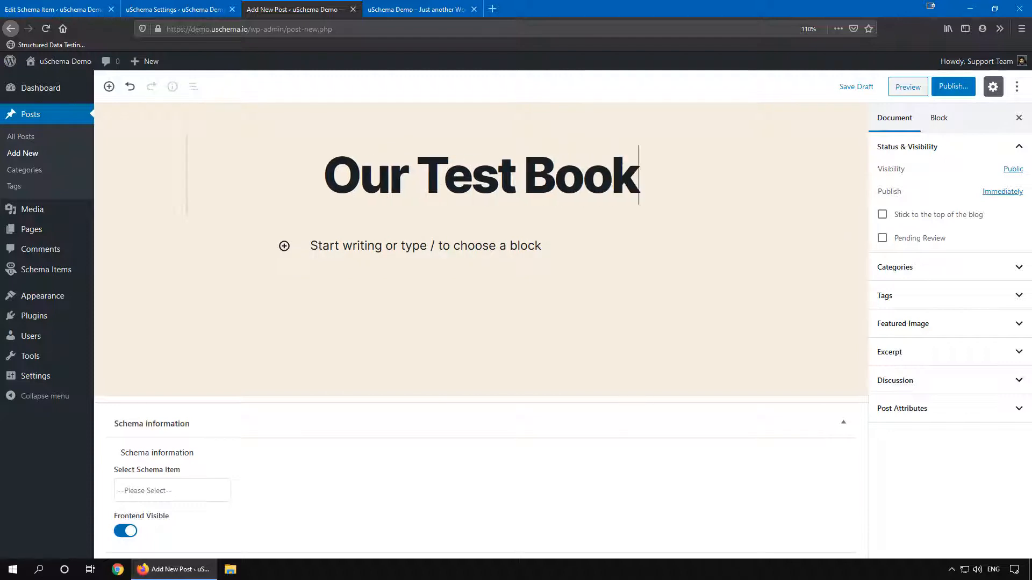
Step: Assign the Our Book Schema item in the post's schema information and publish the post
left_click(953, 87)
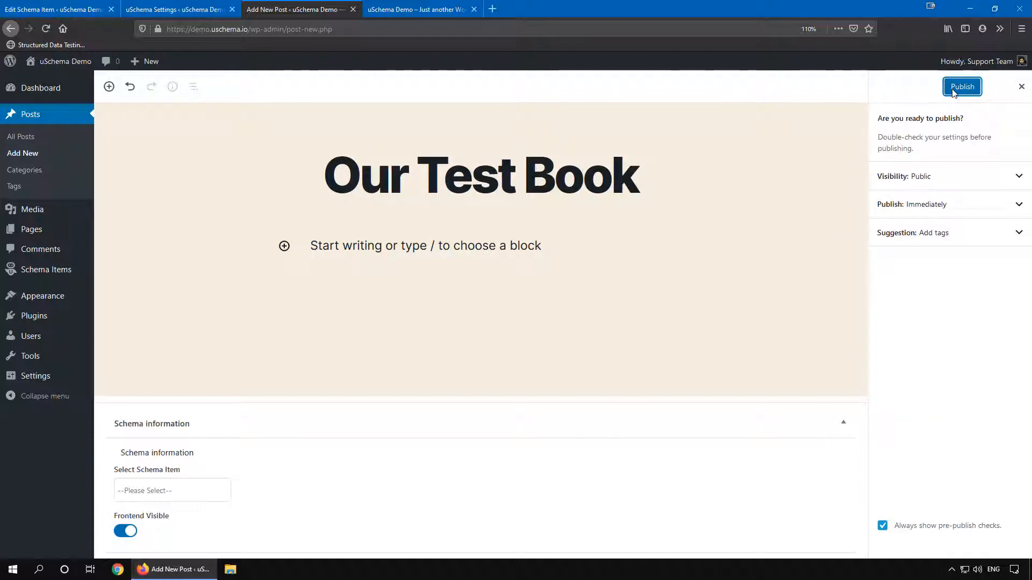
left_click(181, 490)
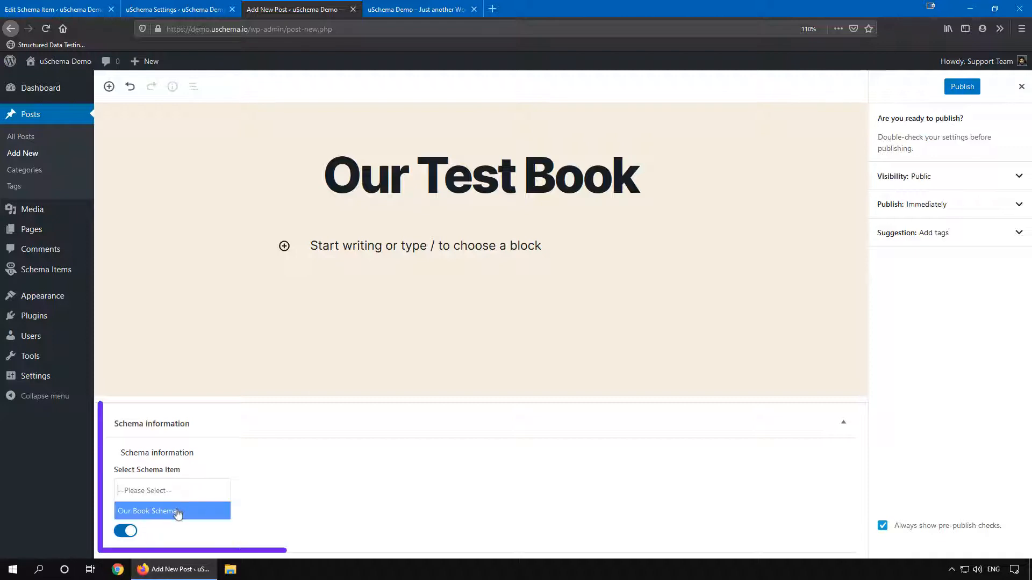
left_click(176, 511)
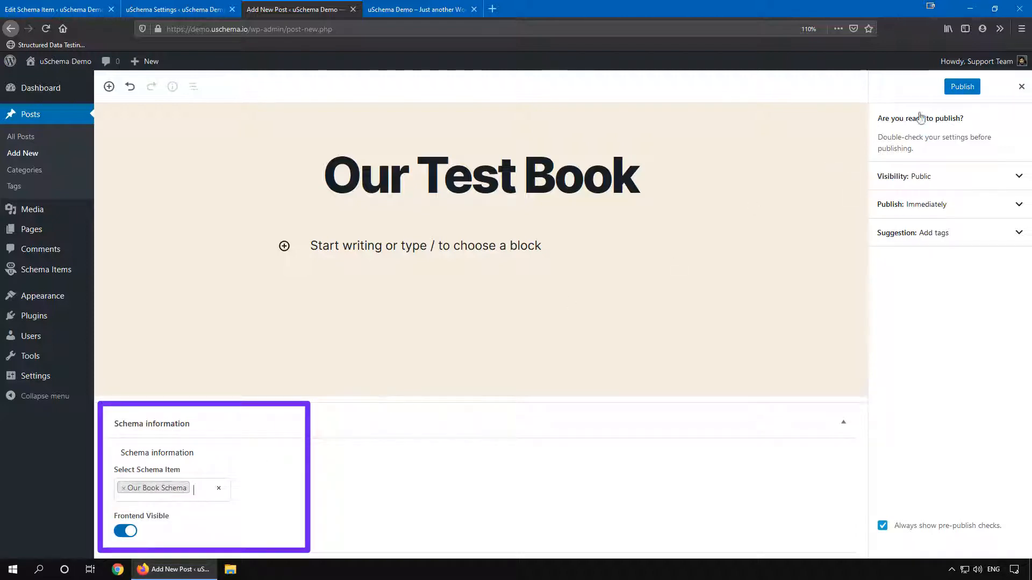
left_click(962, 87)
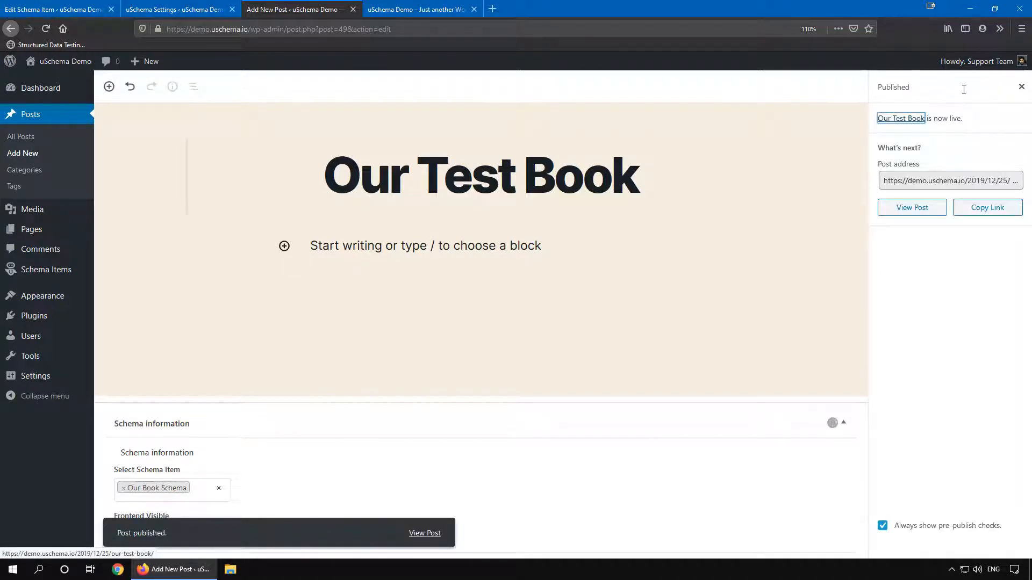
Step: View the published Our Test Book post and test its address in the Structured Data Testing Tool
middle_click(913, 208)
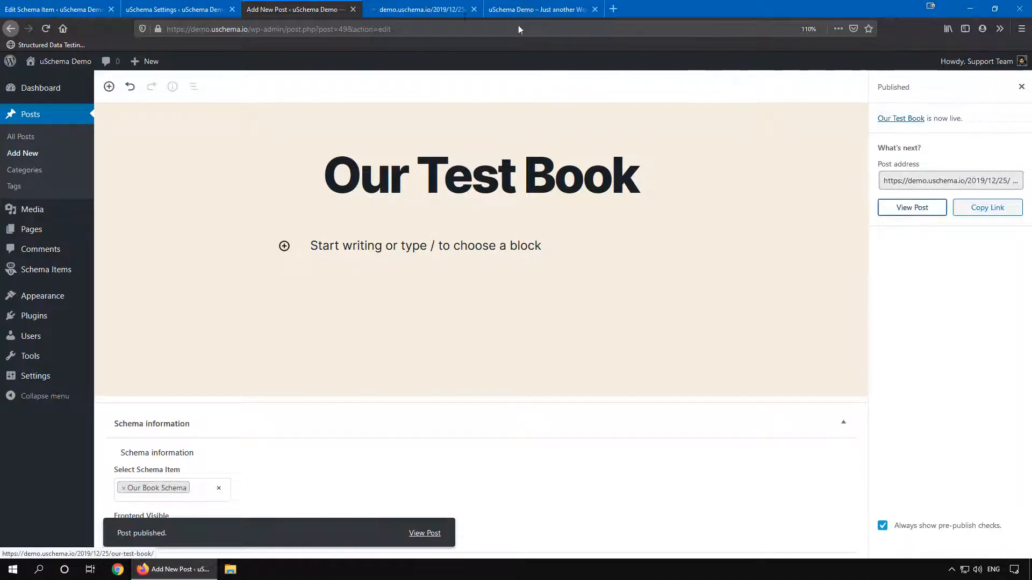
left_click(420, 9)
left_click(309, 64)
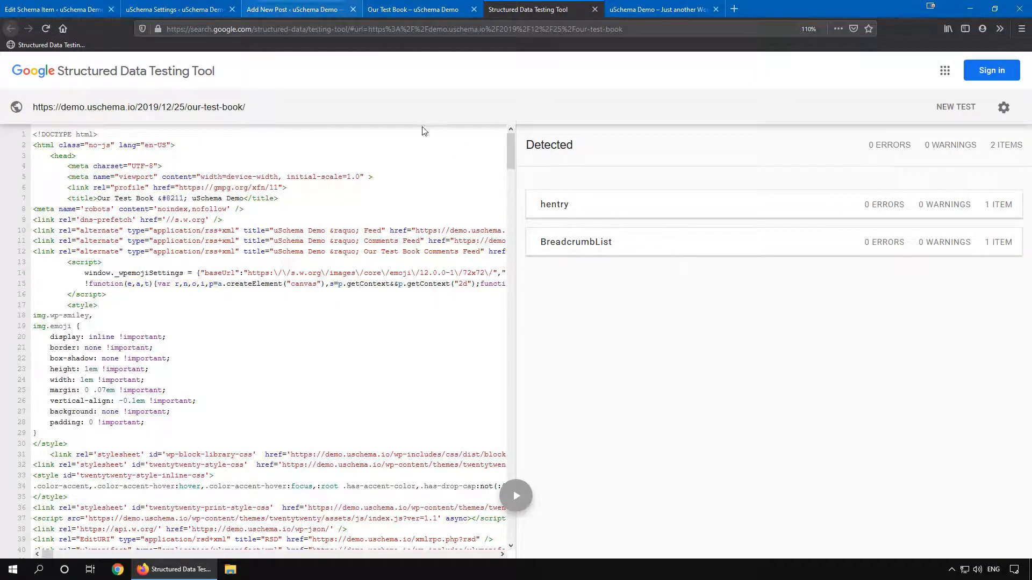
Step: Disable the breadcrumbs schema in the uSchema settings and save the settings
left_click(181, 16)
left_click(311, 152)
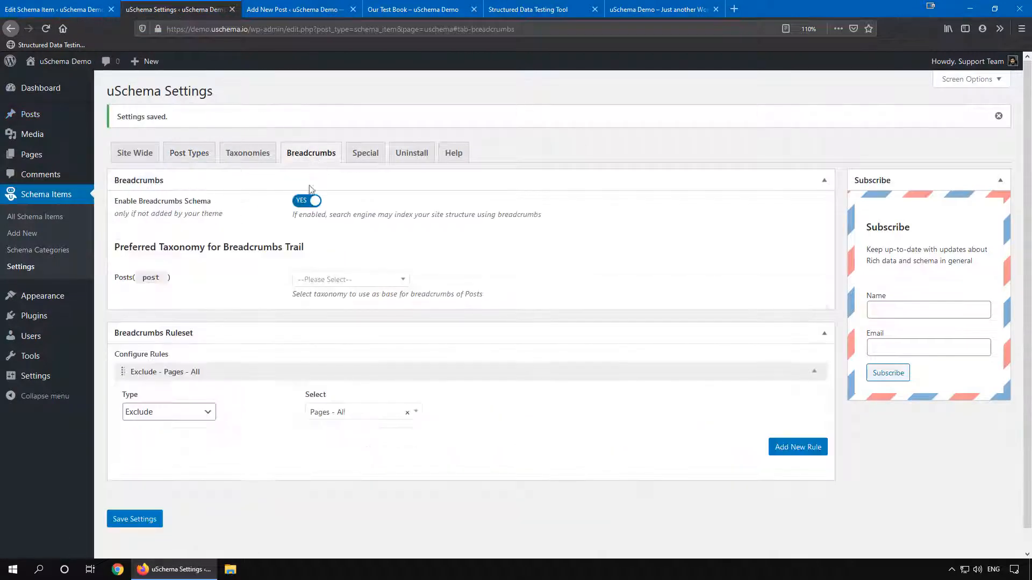
left_click(136, 516)
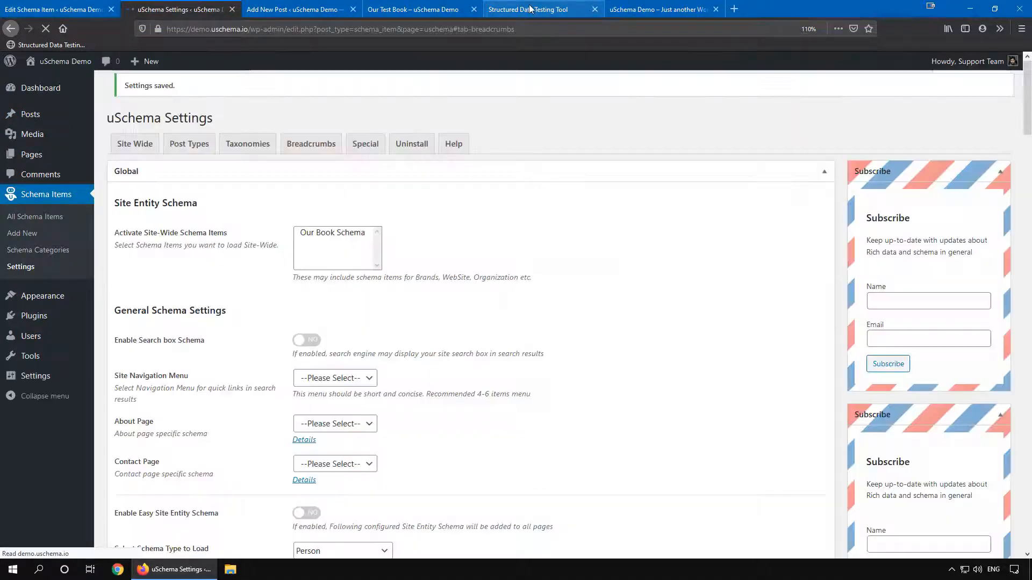
Step: Rerun the structured data test for the Our Test Book post and review the detected markup
left_click(530, 8)
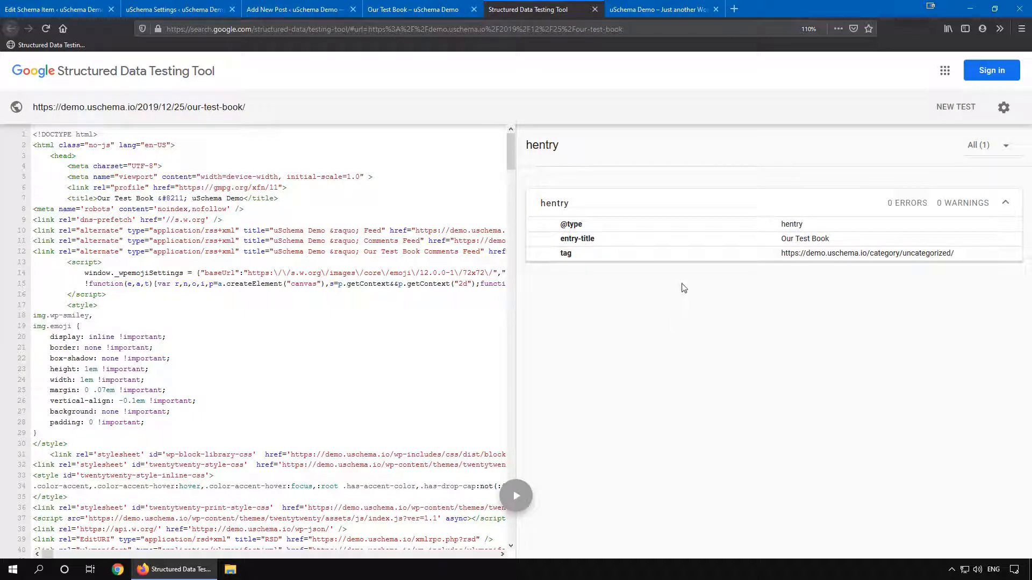
left_click(414, 9)
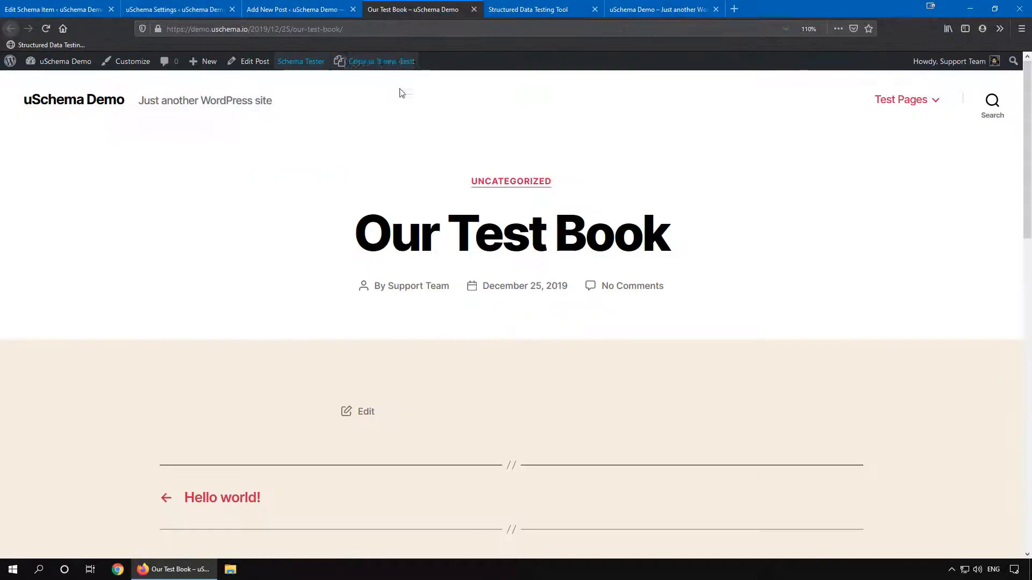
left_click(141, 9)
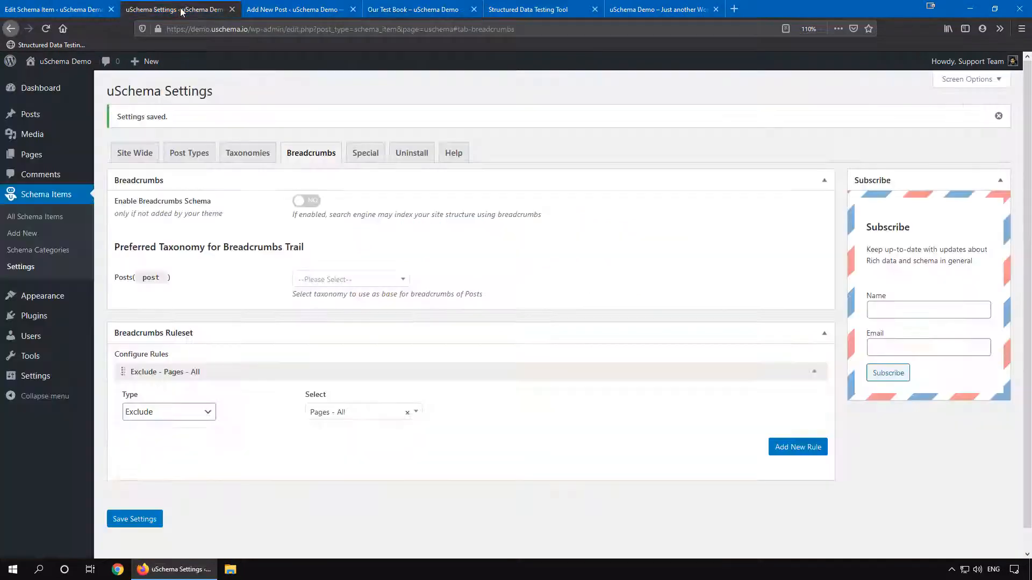
Step: Return to the Our Book Schema item and set its first schema property's ID to name
left_click(56, 8)
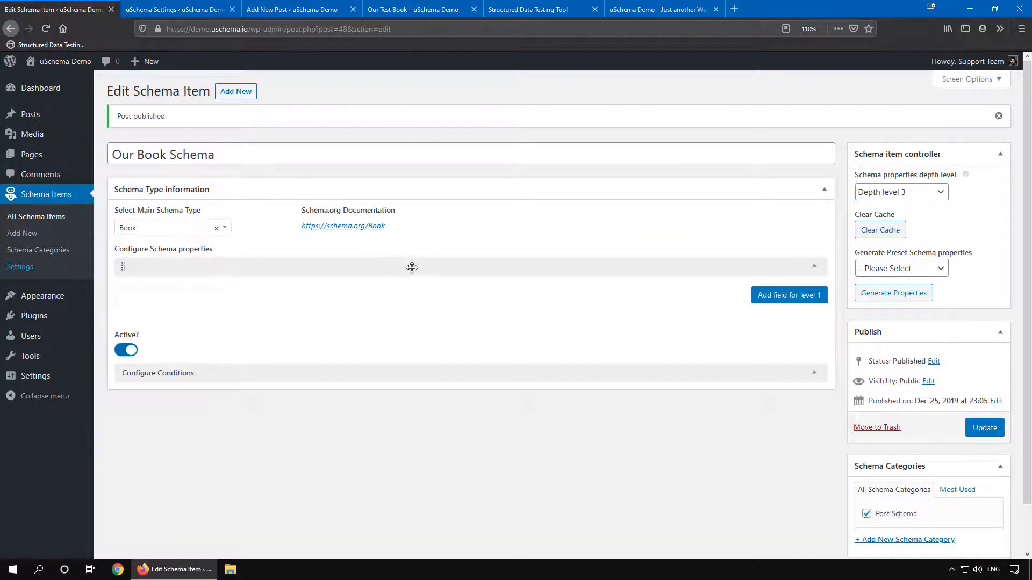
left_click(411, 267)
left_click(186, 311)
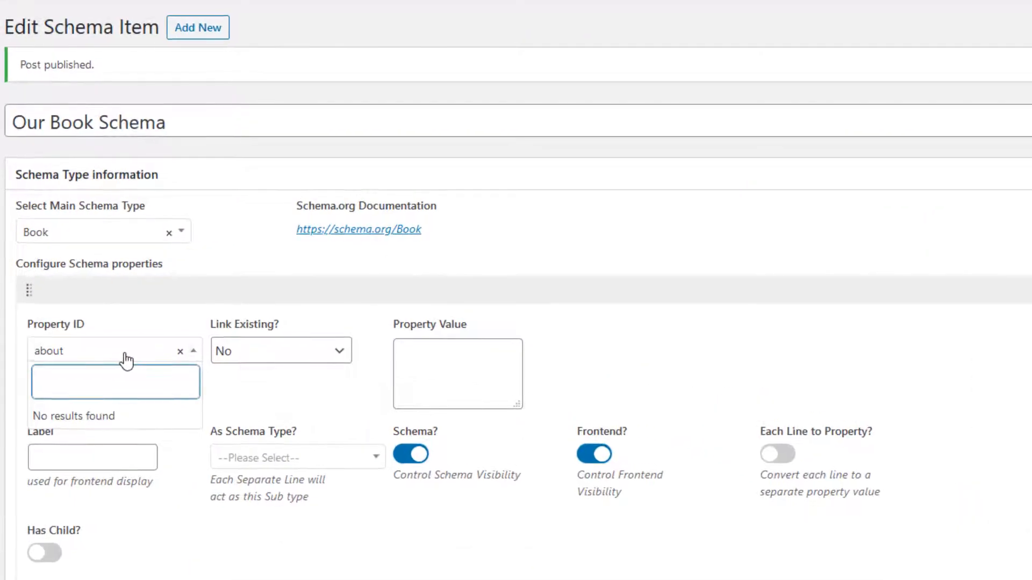
type("name")
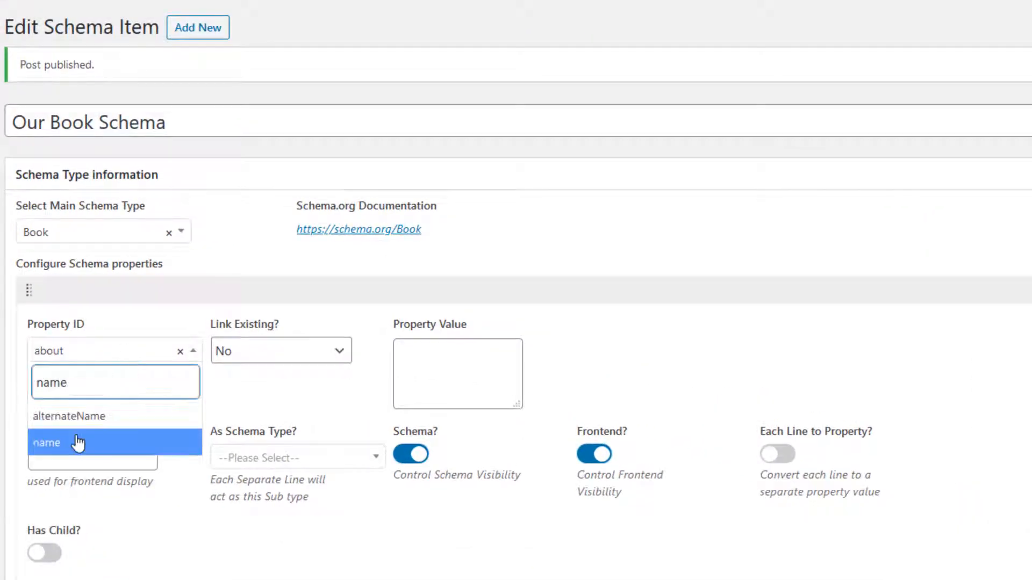
left_click(79, 442)
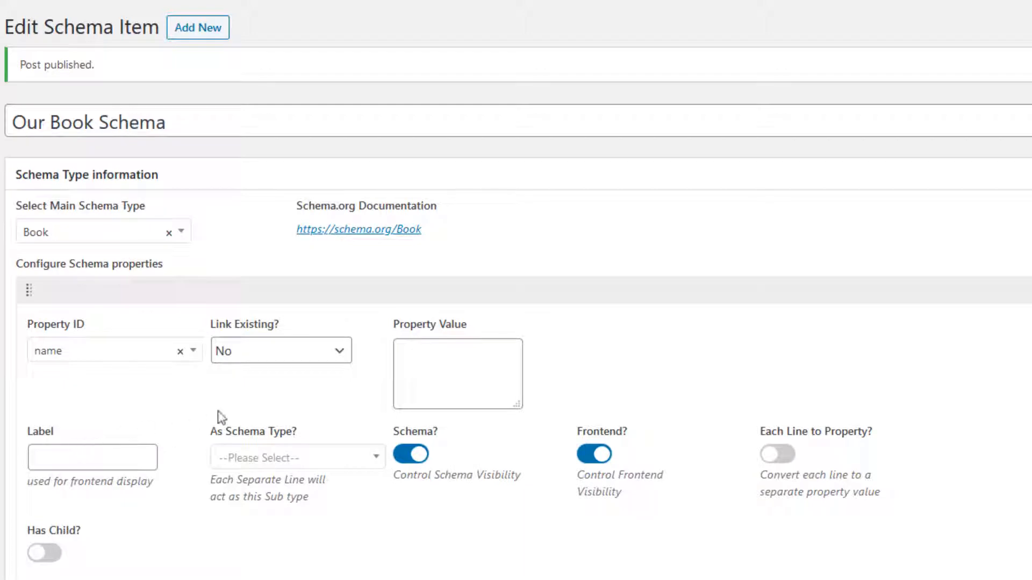
Step: Link the name property to the existing Post Title and give it the label Name
left_click(455, 371)
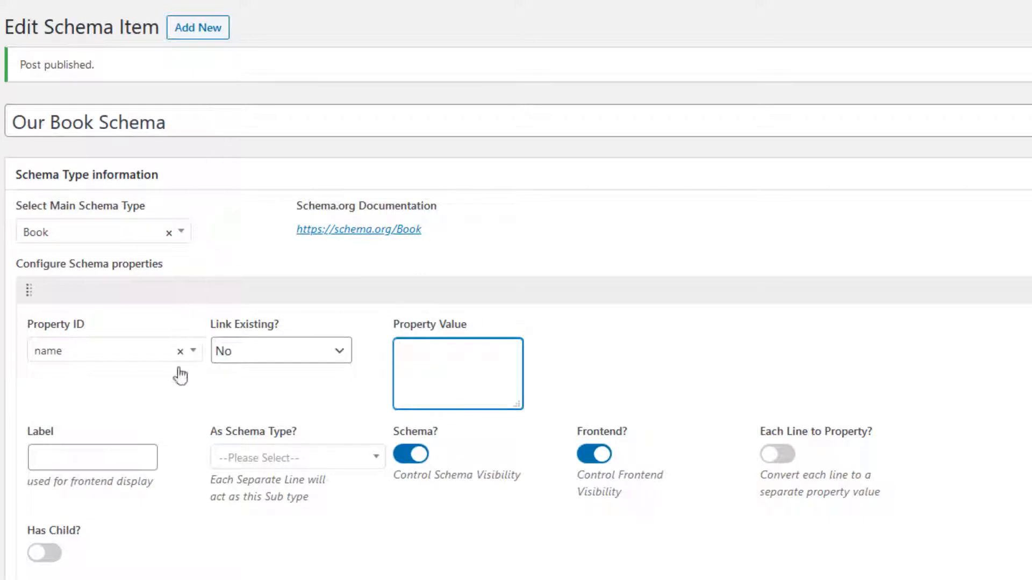
left_click(290, 363)
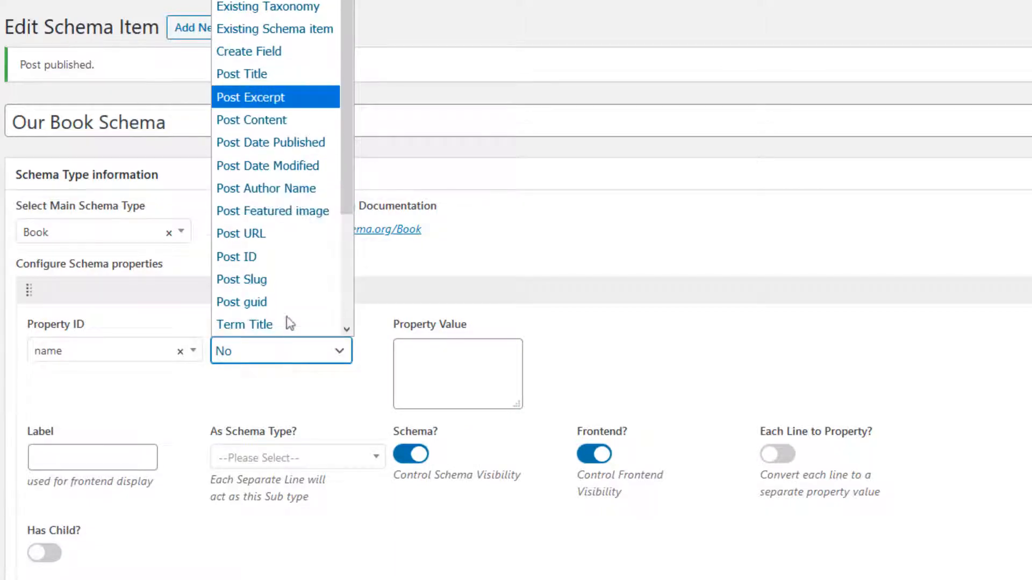
left_click(284, 80)
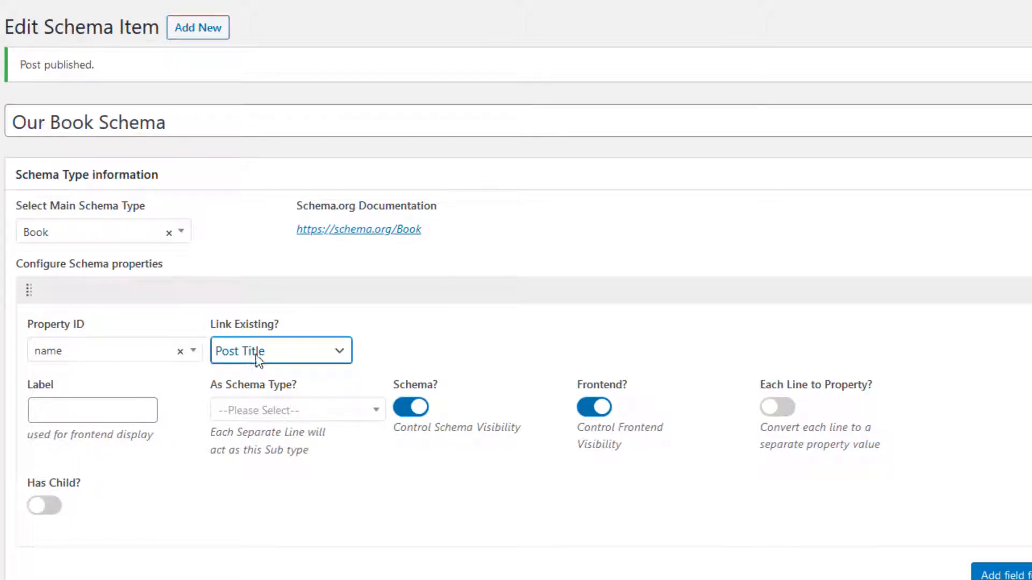
left_click(99, 416)
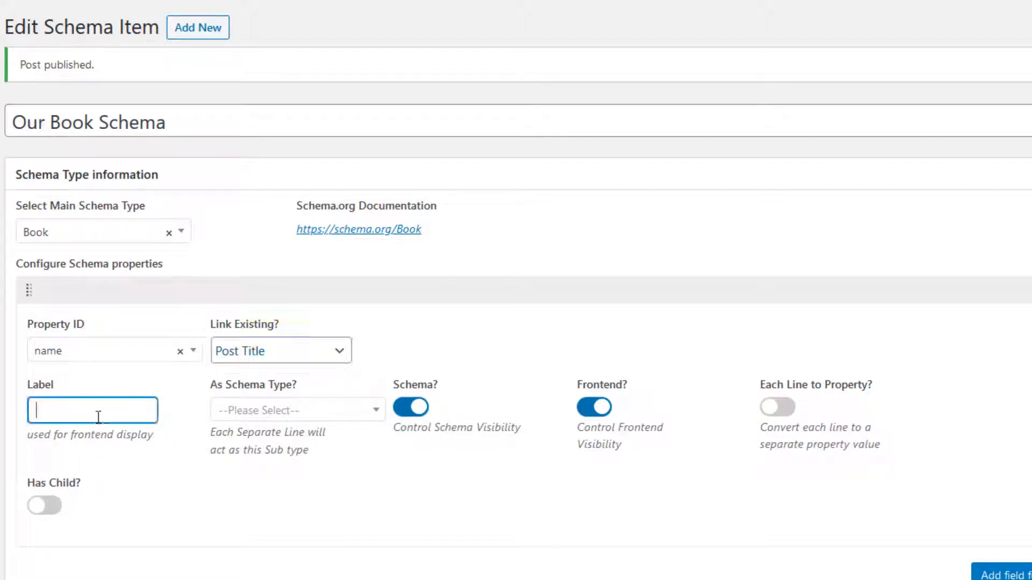
type("Name")
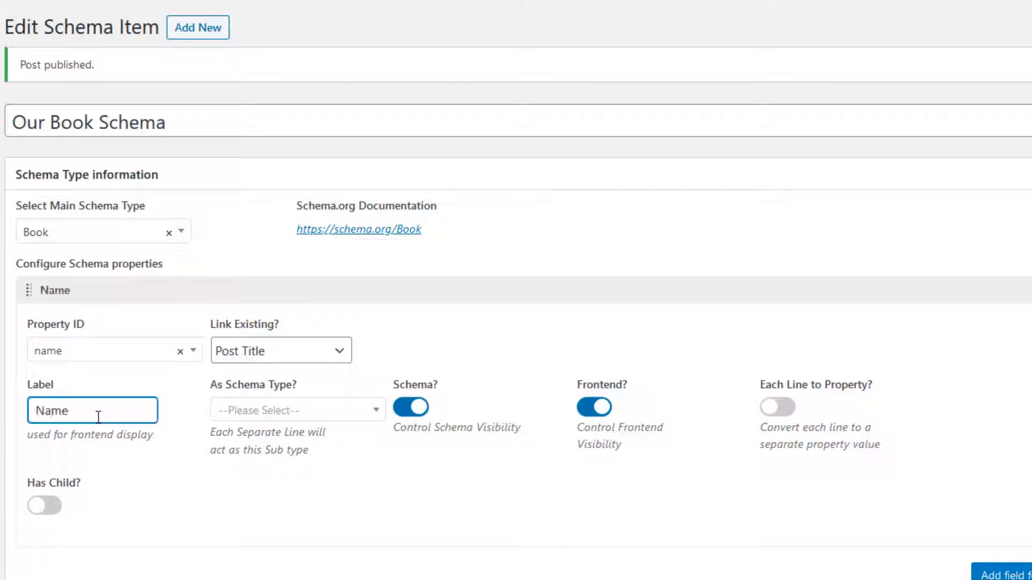
left_click(487, 298)
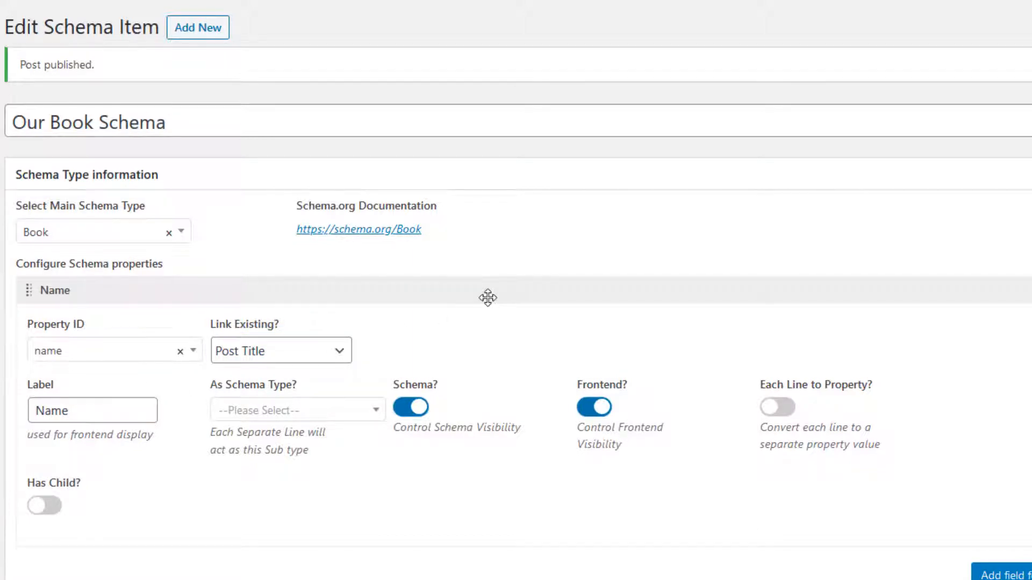
Step: Add a second level 1 property to Our Book Schema and set its property ID to url
left_click(1021, 339)
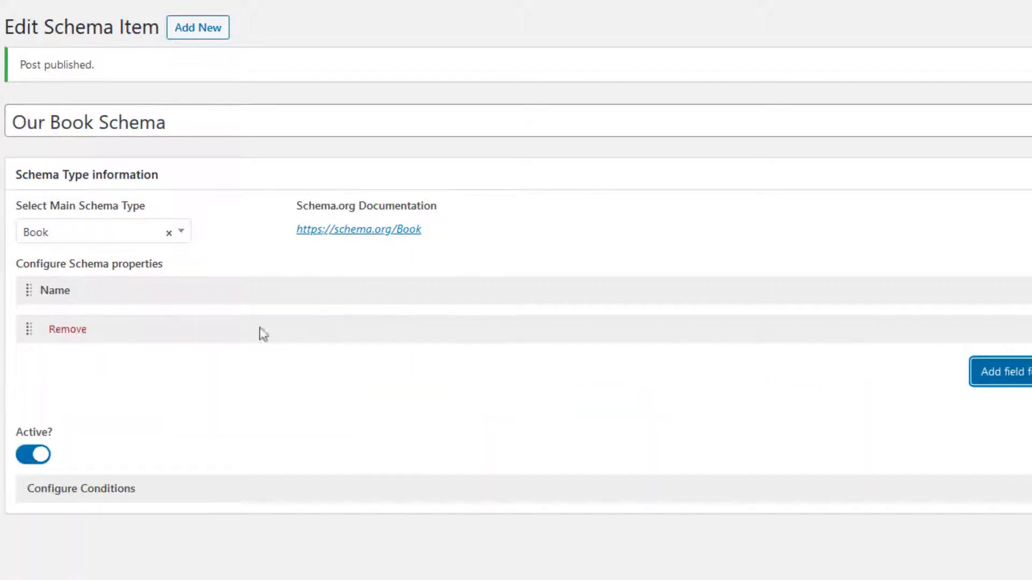
left_click(184, 343)
left_click(86, 388)
type("url")
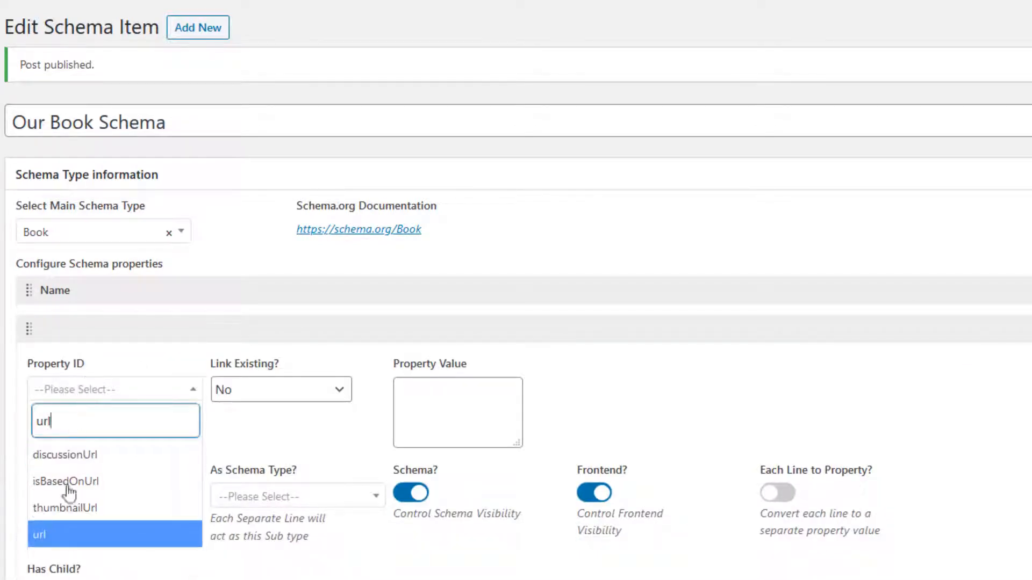
left_click(40, 533)
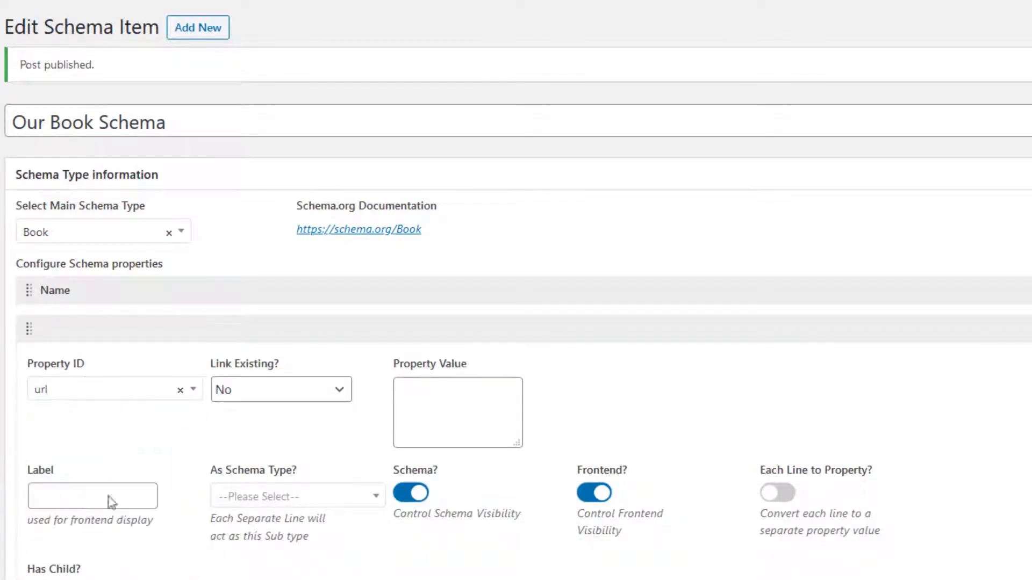
Step: Link the url property to Post URL with the label URL, and update the schema item
left_click(240, 395)
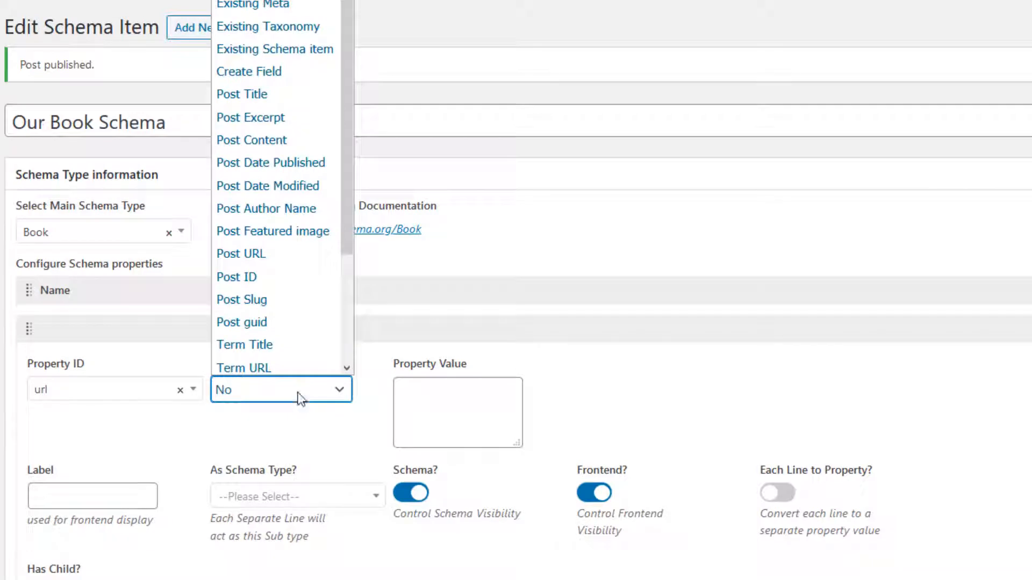
left_click(263, 257)
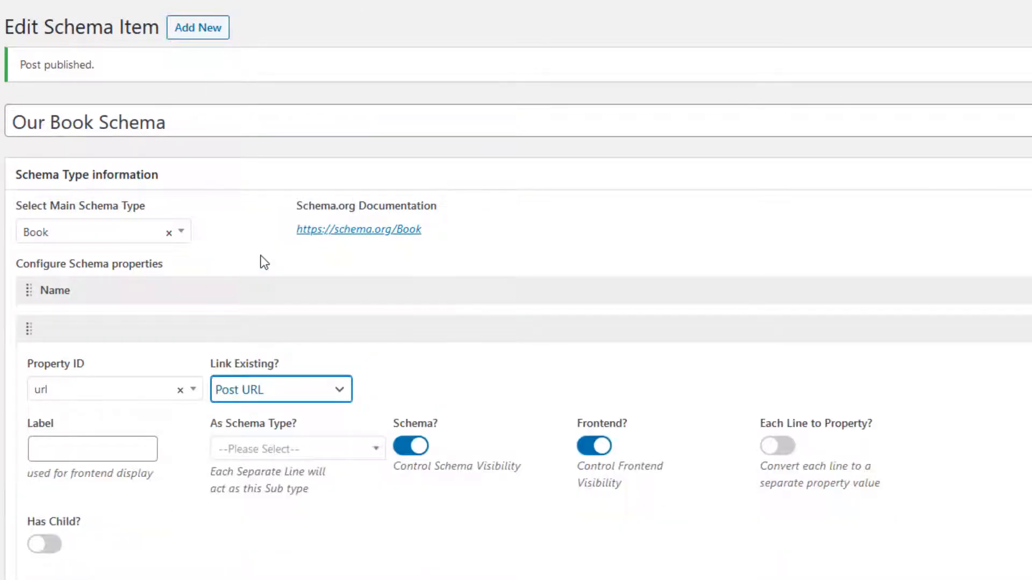
left_click(78, 454)
type("URL")
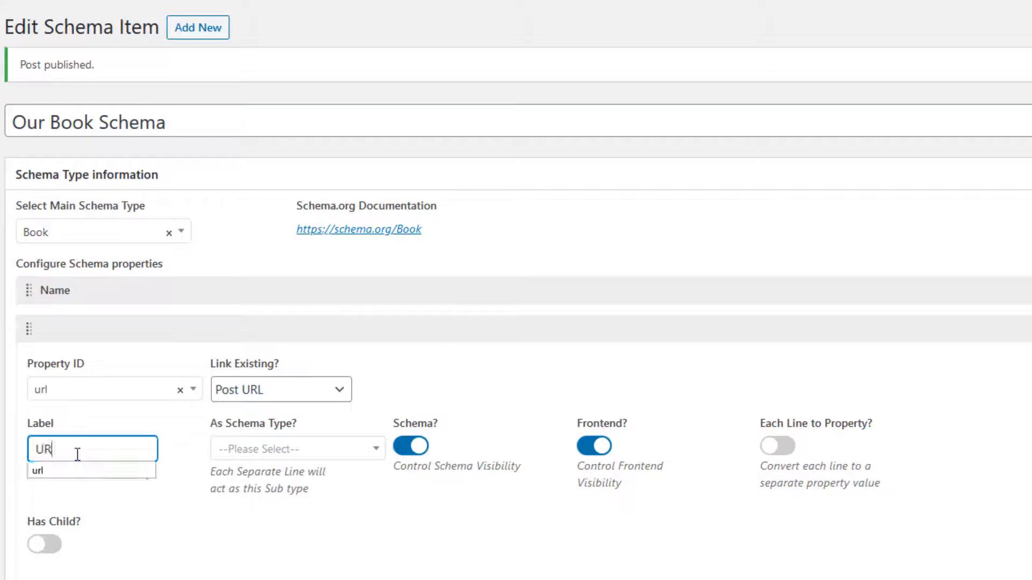
left_click(285, 335)
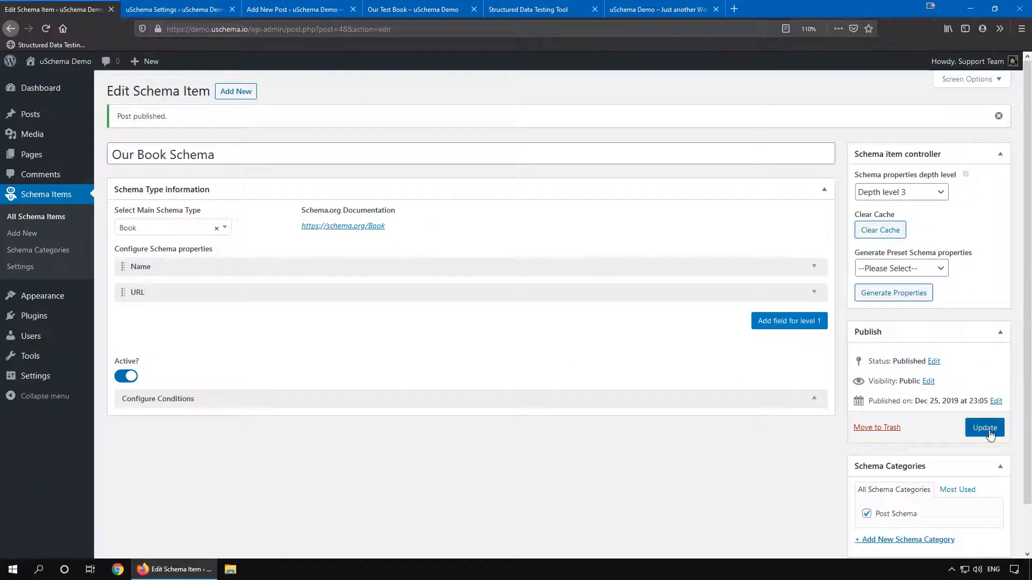
left_click(984, 428)
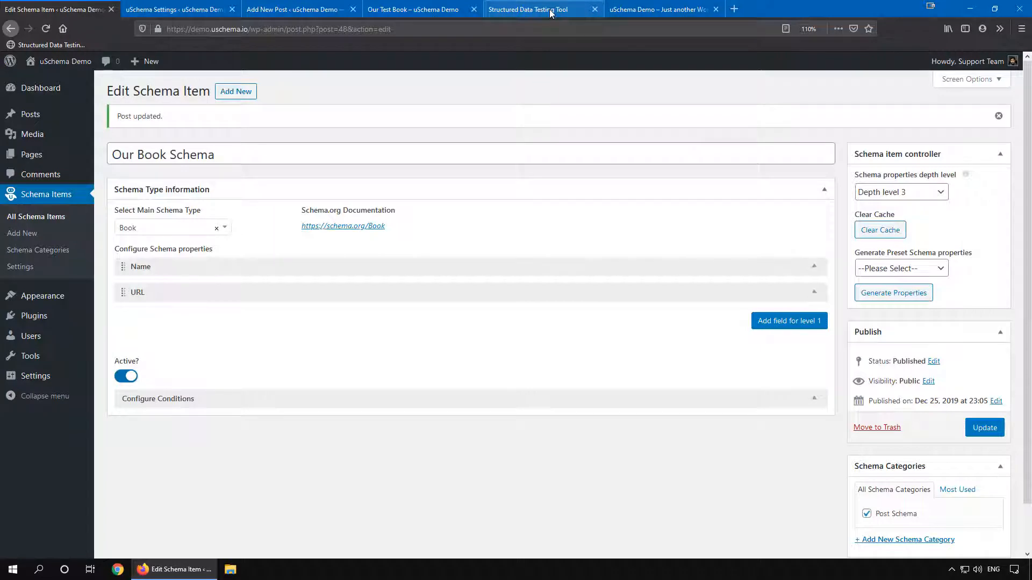
Step: Rerun the structured data test for the Our Test Book post and examine the Book item's name and url values
left_click_drag(551, 14, 215, 8)
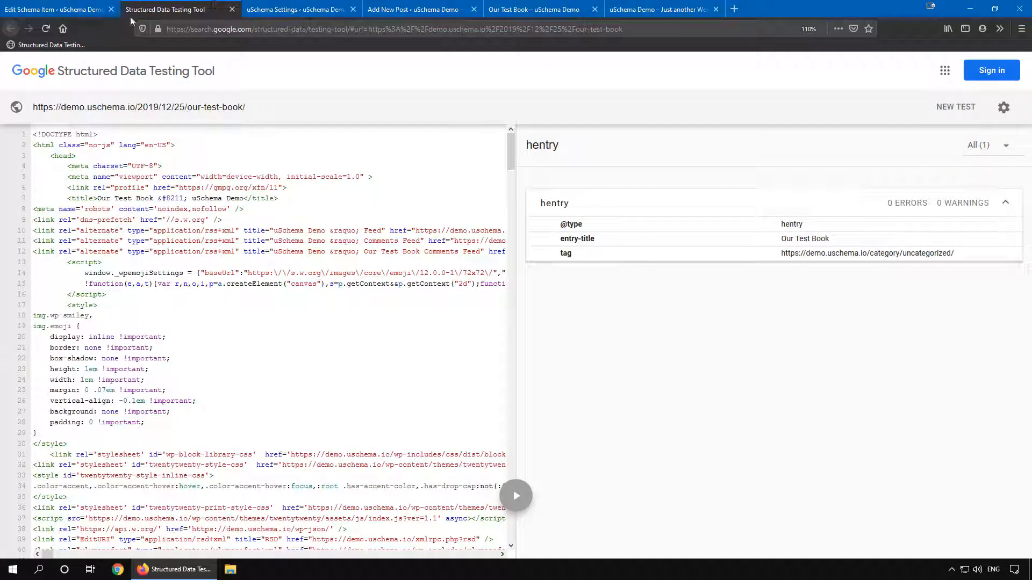
left_click(46, 28)
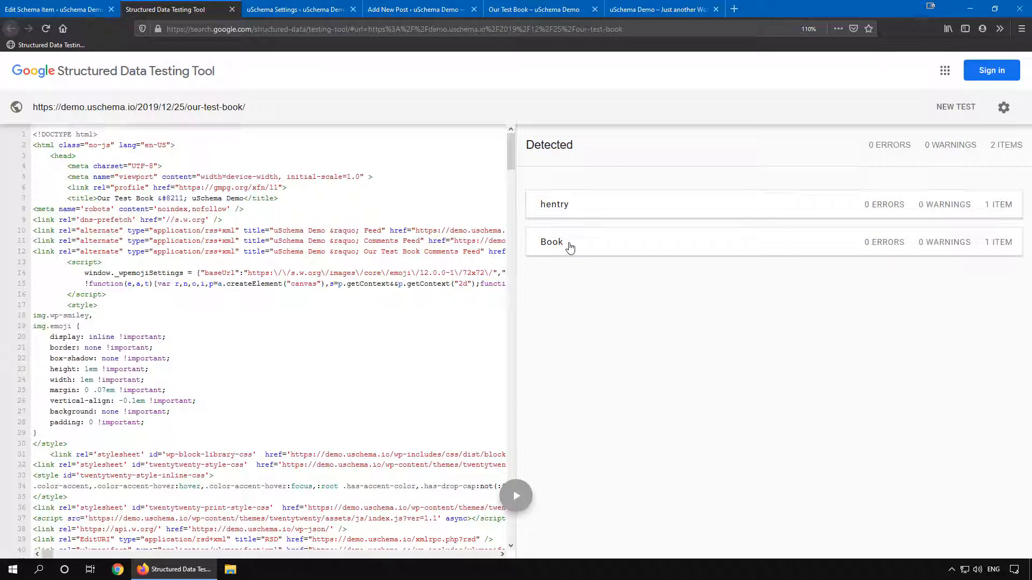
left_click(570, 247)
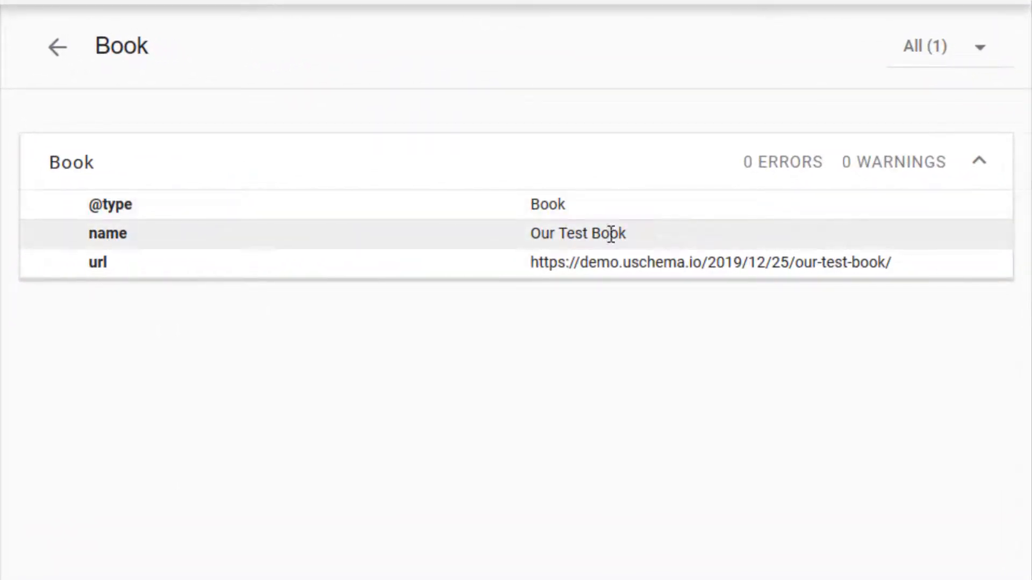
left_click_drag(626, 233, 524, 233)
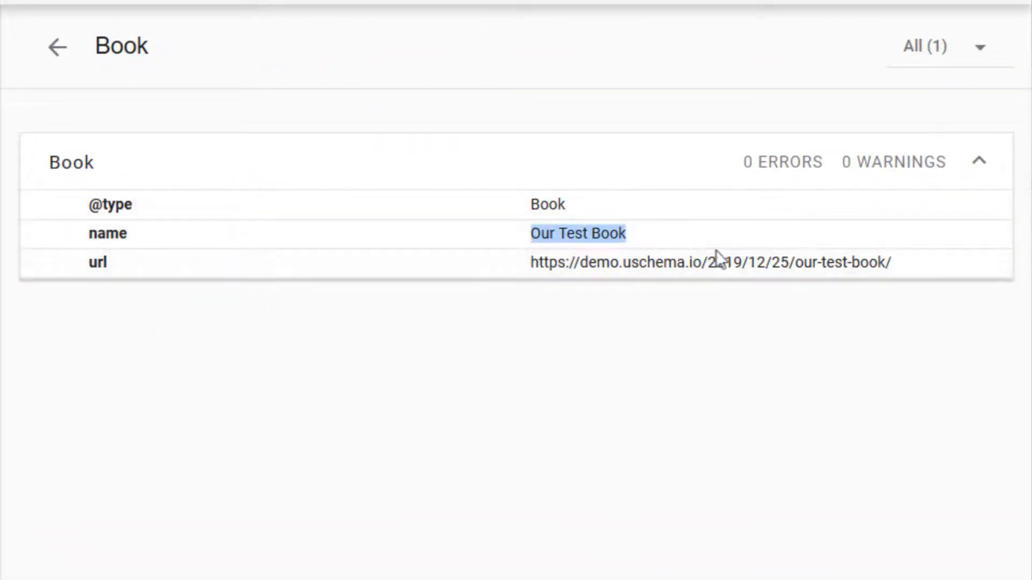
left_click_drag(908, 267, 534, 267)
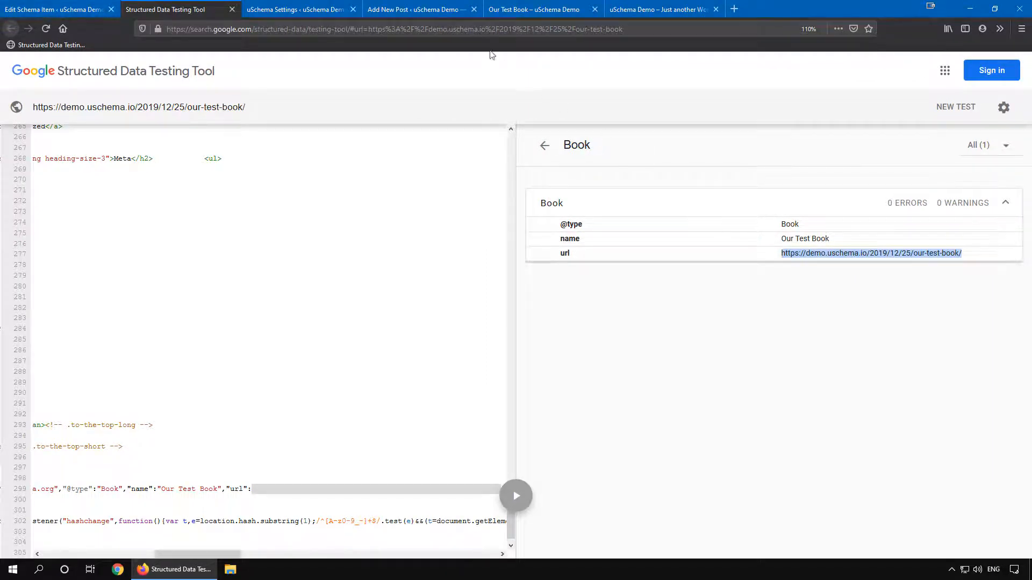
Step: Create another new post with the title "My Fav Book"
left_click(414, 9)
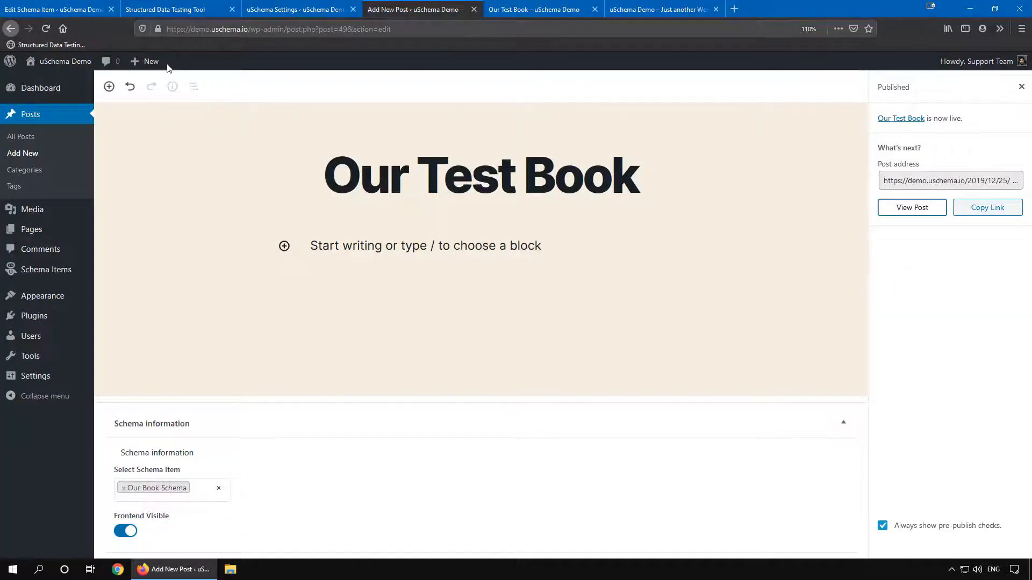
mouse_move(168, 69)
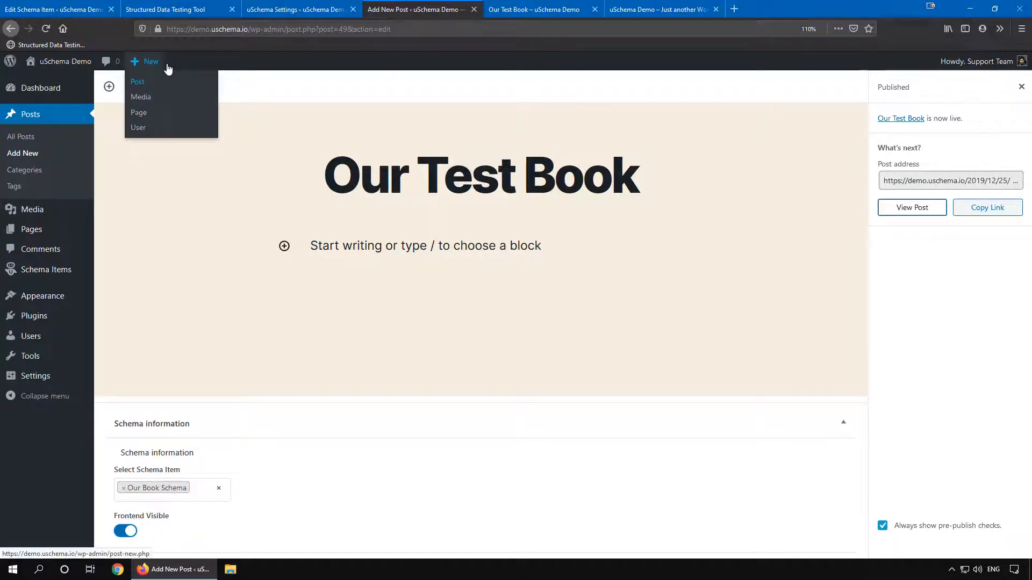
middle_click(168, 68)
left_click(530, 12)
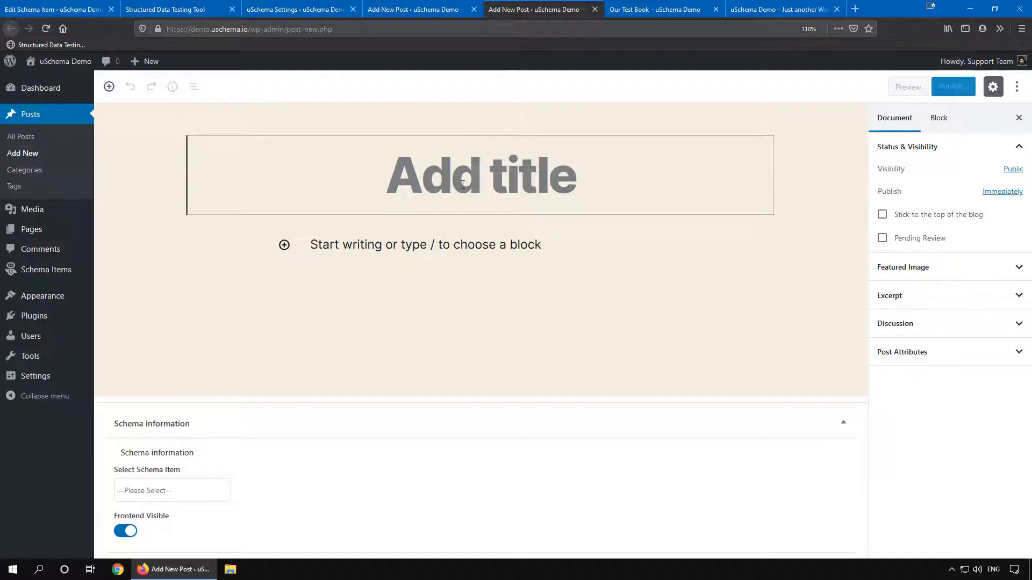
type("My Fav Bo")
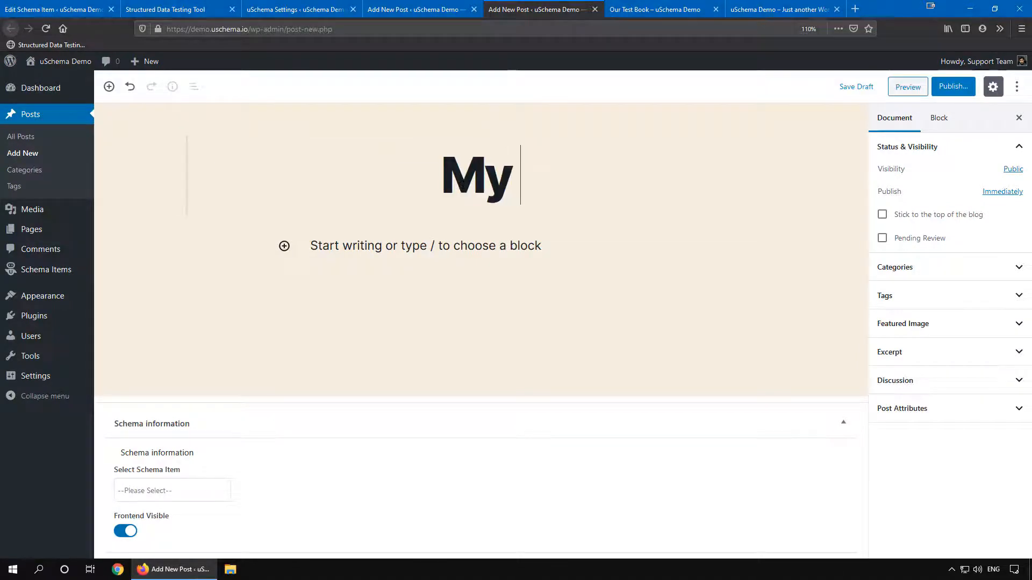
type("ok")
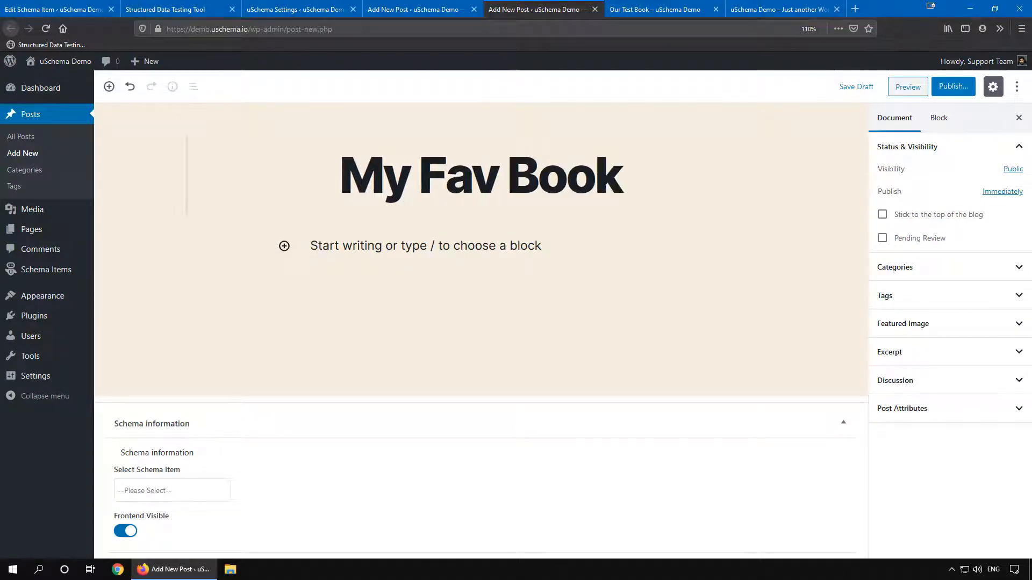
Step: Assign the Our Book Schema item to the My Fav Book post and publish it
left_click(201, 488)
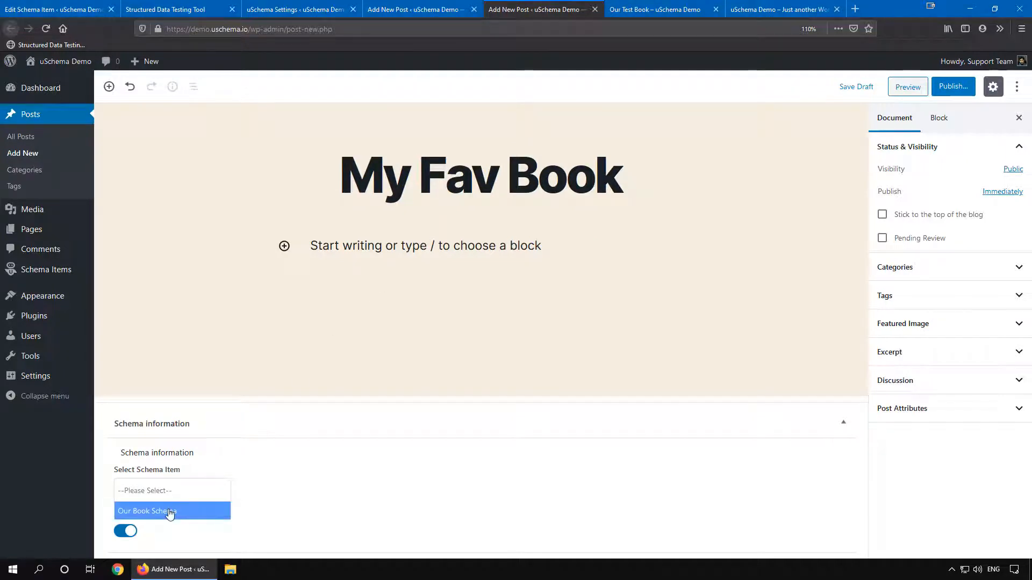
left_click(168, 510)
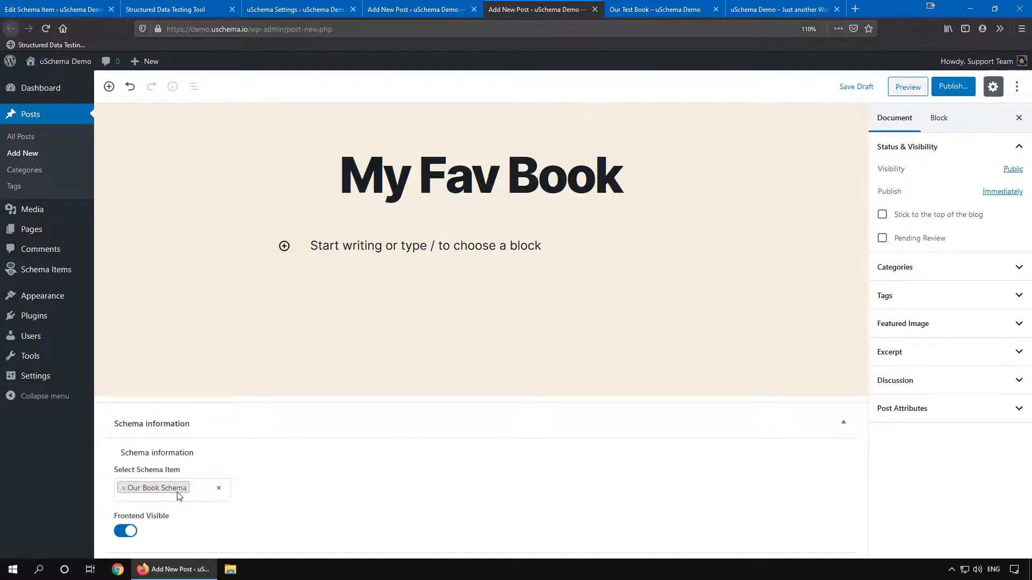
left_click(954, 89)
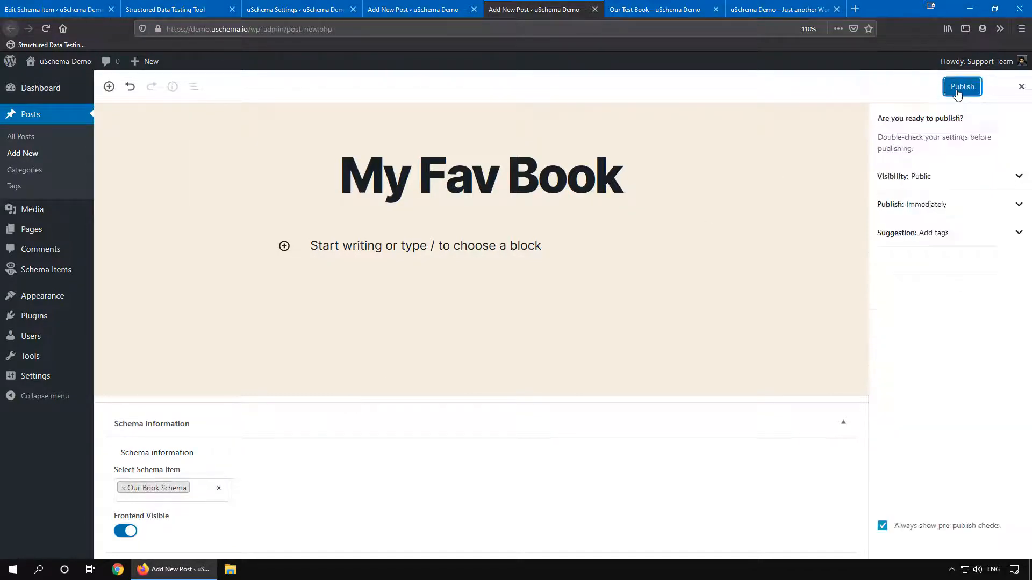
left_click(956, 92)
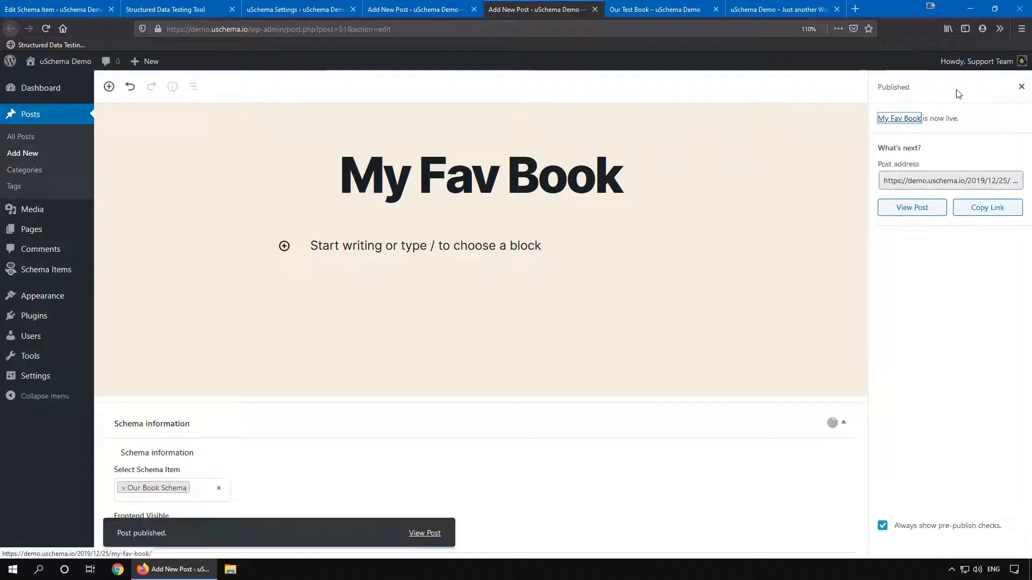
Step: View the published My Fav Book post and run the Schema Tester on it
left_click(923, 208)
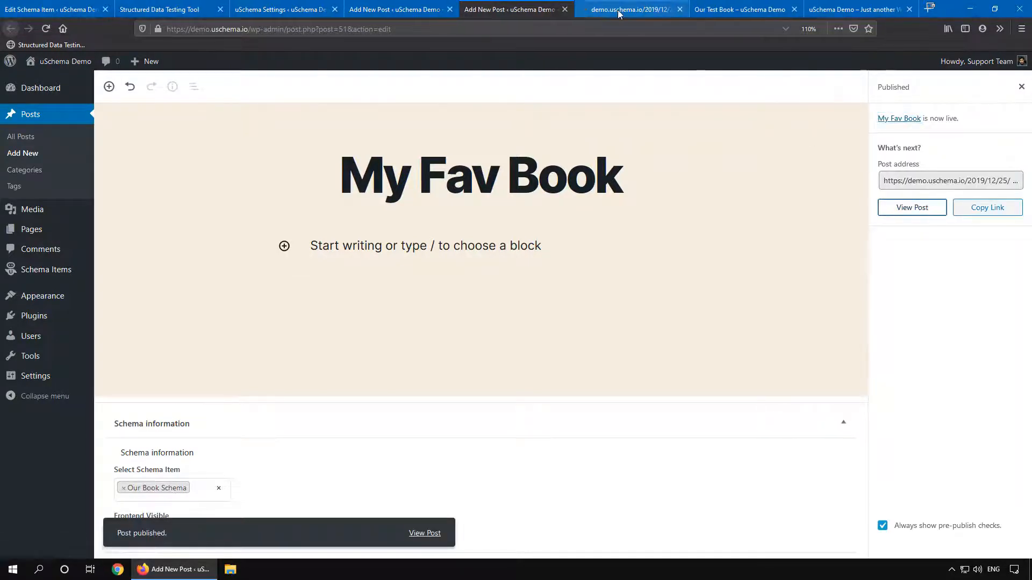
left_click(617, 10)
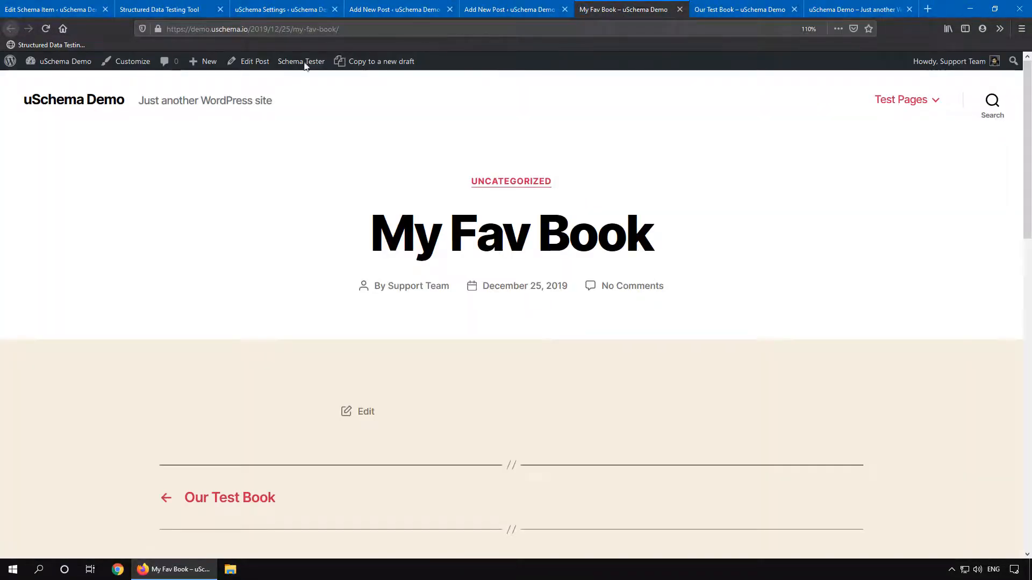
left_click(302, 63)
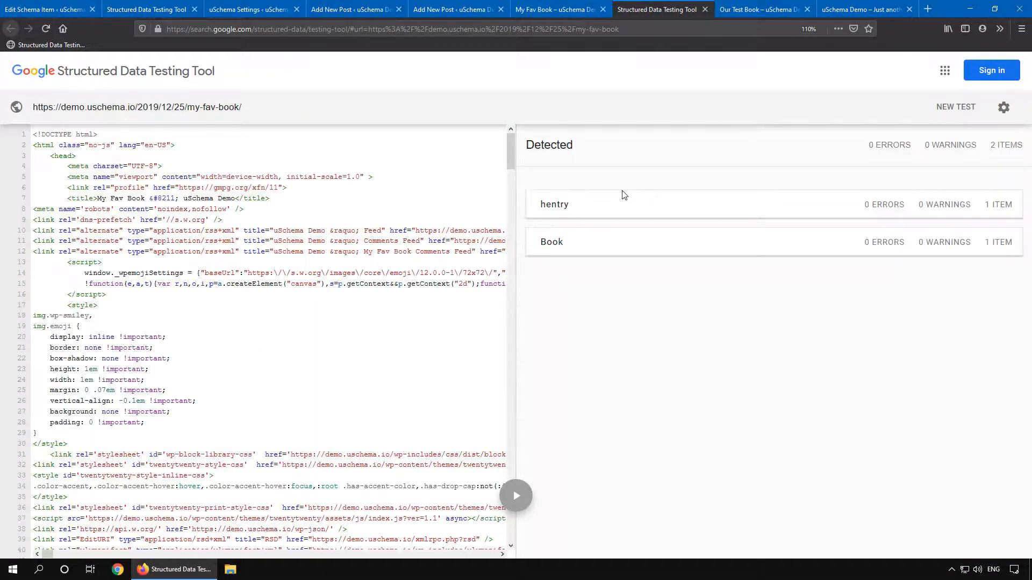
Step: Examine the Book item's name in the My Fav Book test and compare it with the published post's title
left_click(607, 249)
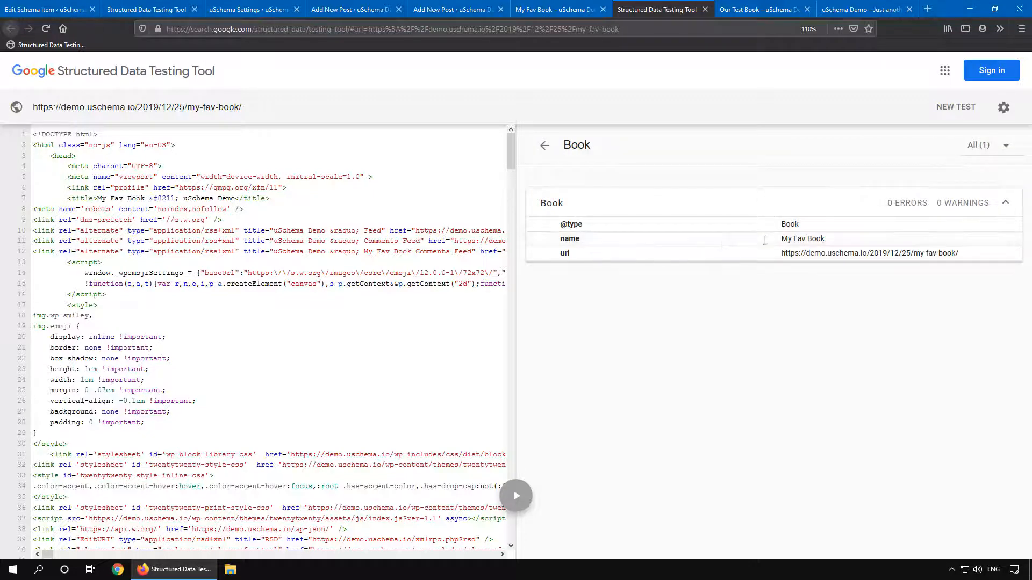
left_click_drag(825, 239, 789, 240)
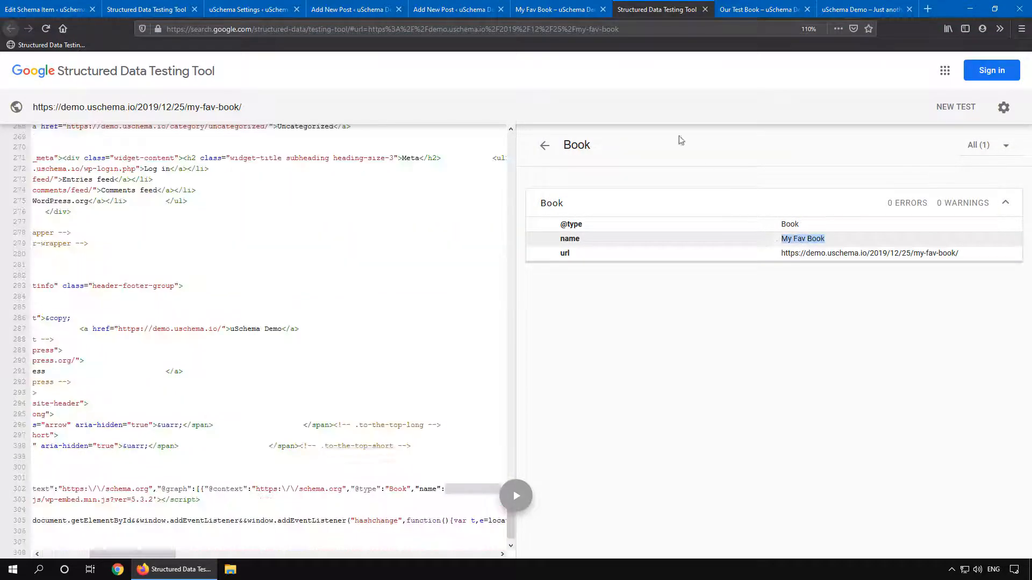
left_click(553, 9)
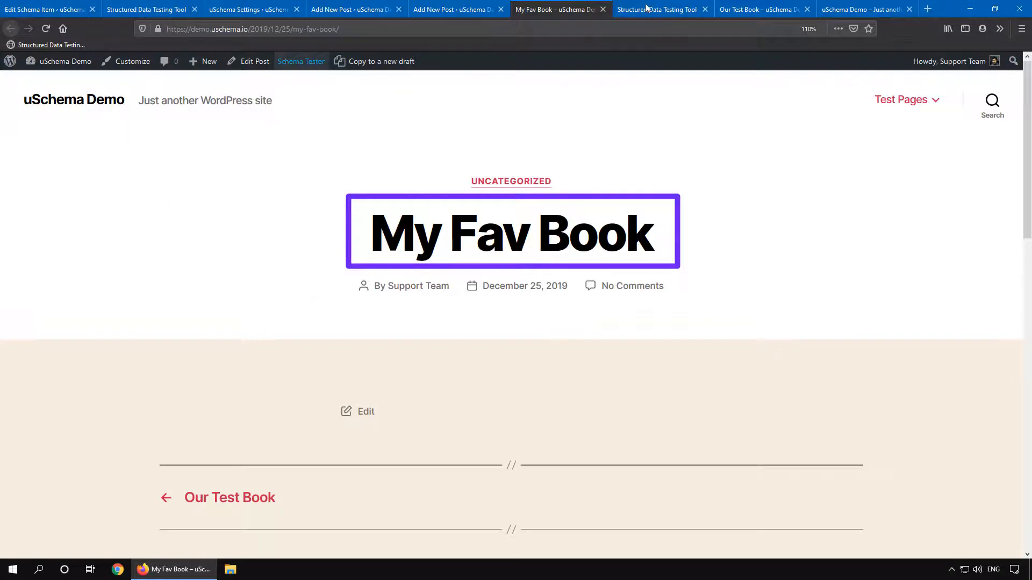
left_click(627, 8)
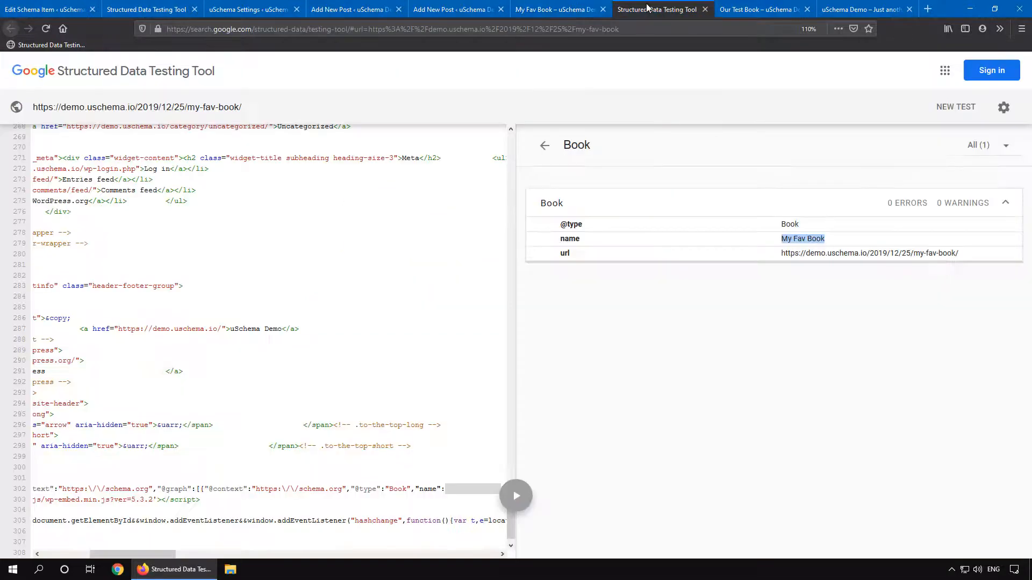
left_click(583, 9)
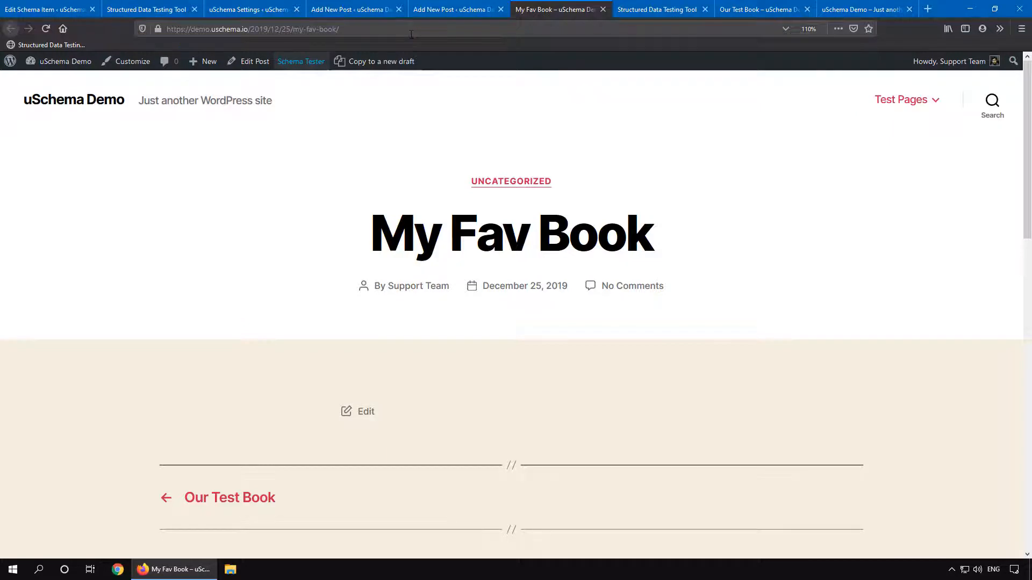
Step: Add a third level 1 property to the Our Book Schema item and set its property ID to isbn
left_click(48, 9)
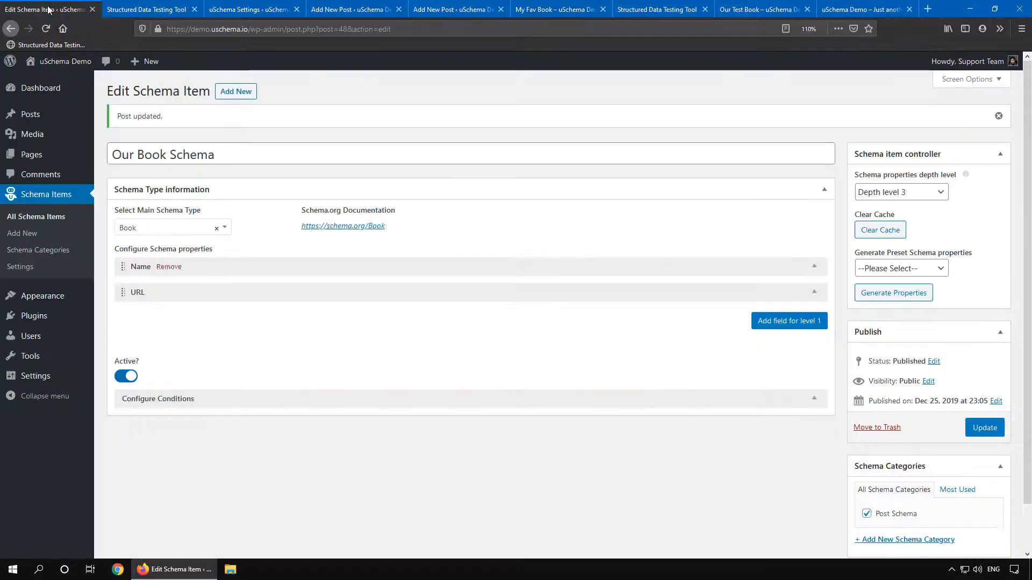
scroll(325, 108, "down", 2)
left_click(783, 271)
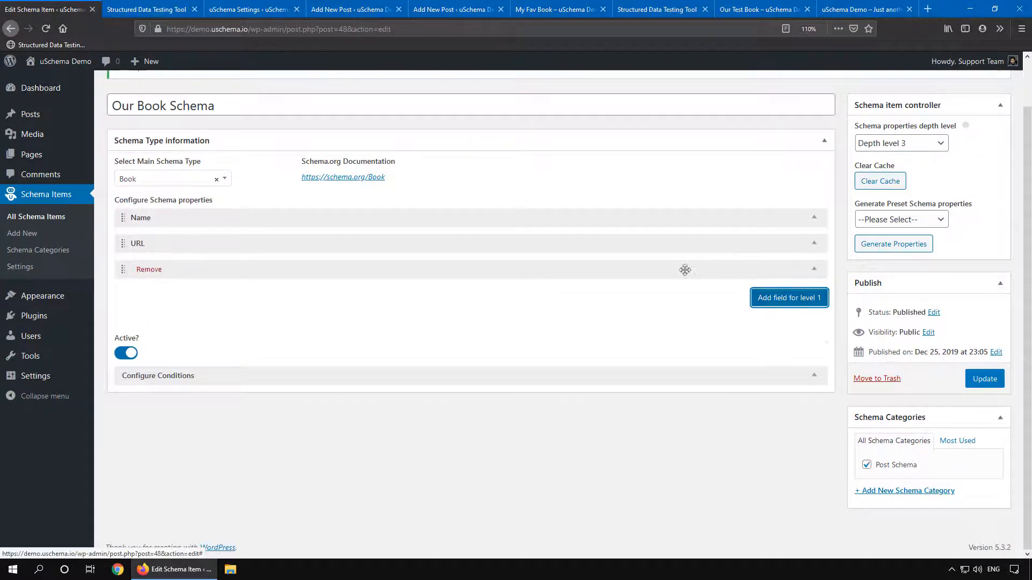
left_click(558, 269)
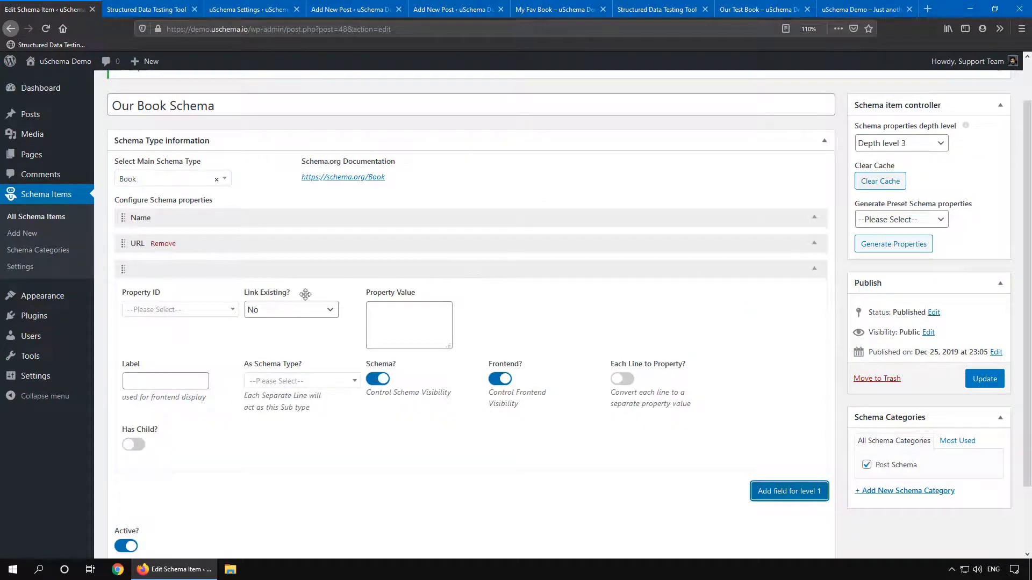
left_click(185, 313)
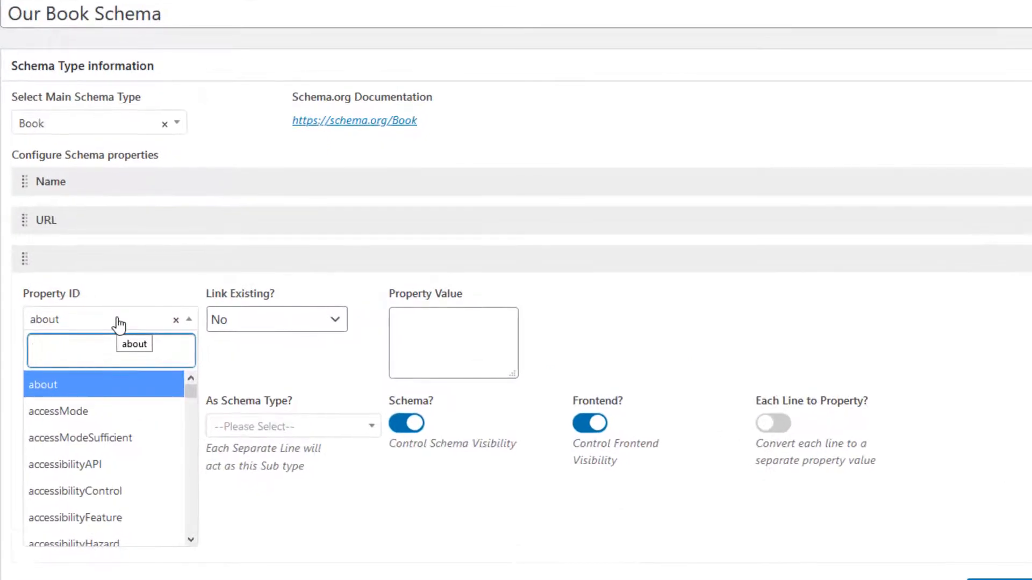
type("ISBN")
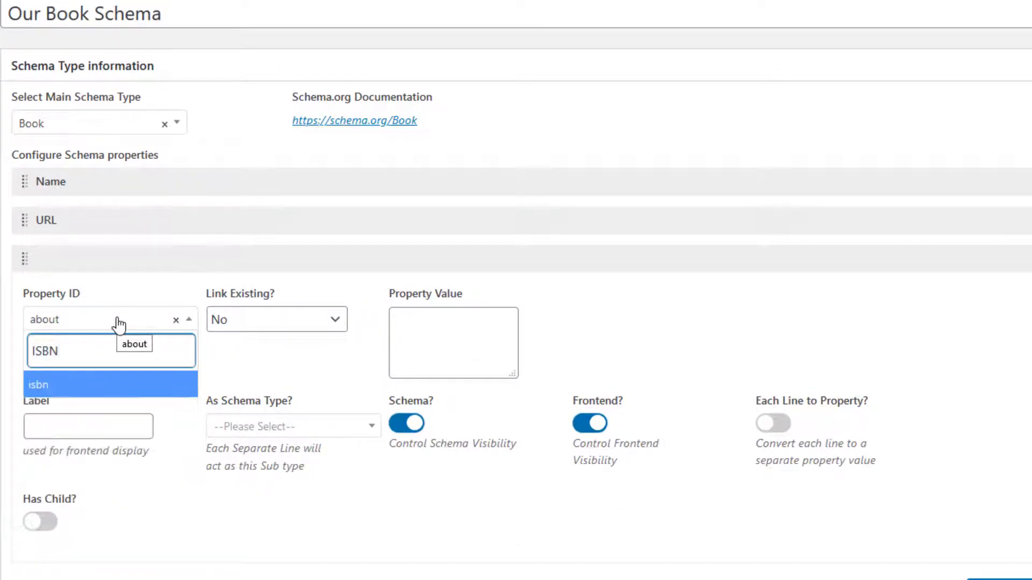
left_click(69, 385)
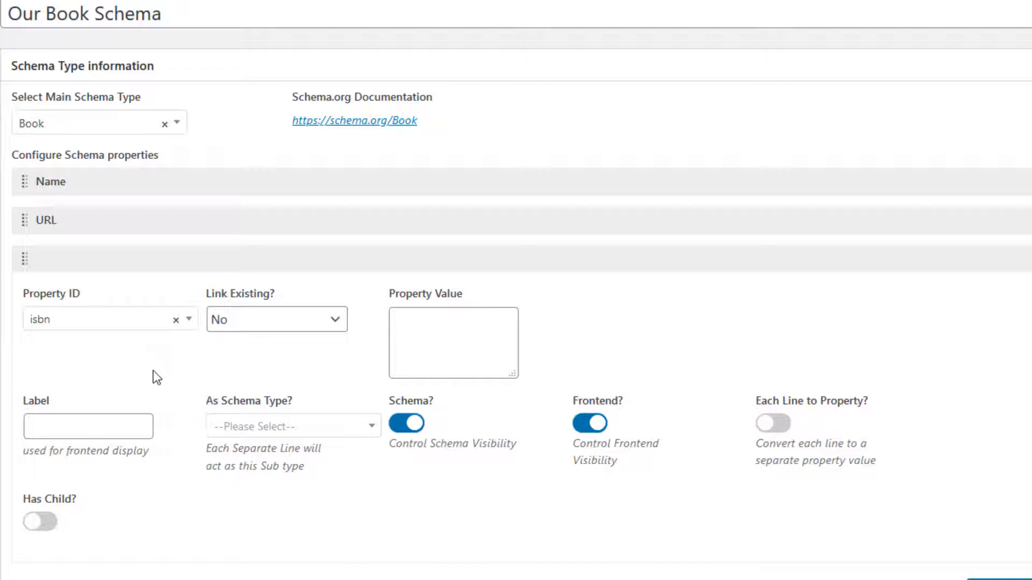
Step: Link the isbn property to Create Field with the Text field type and label "ISBN", and update the schema item
left_click(289, 328)
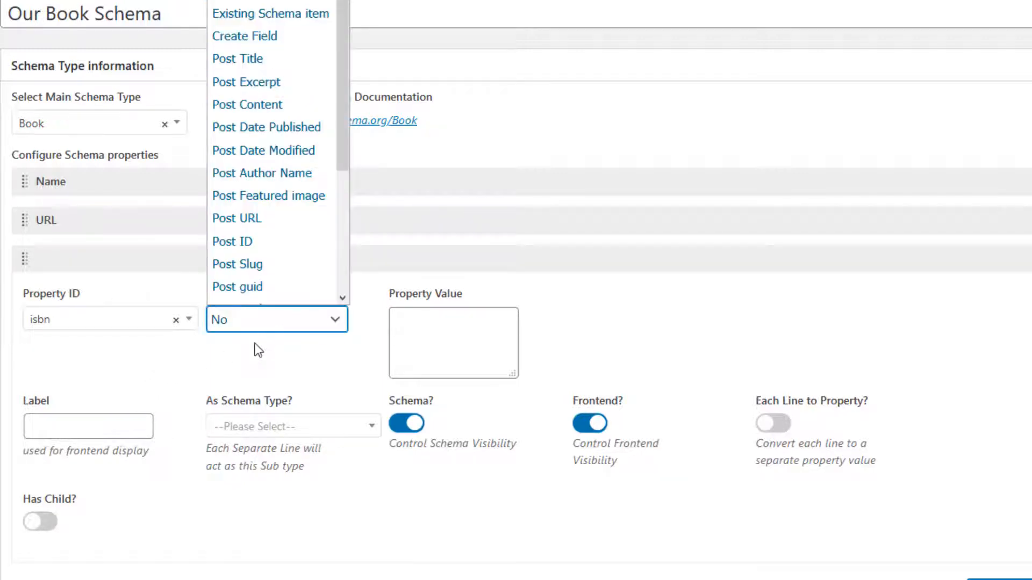
left_click(257, 33)
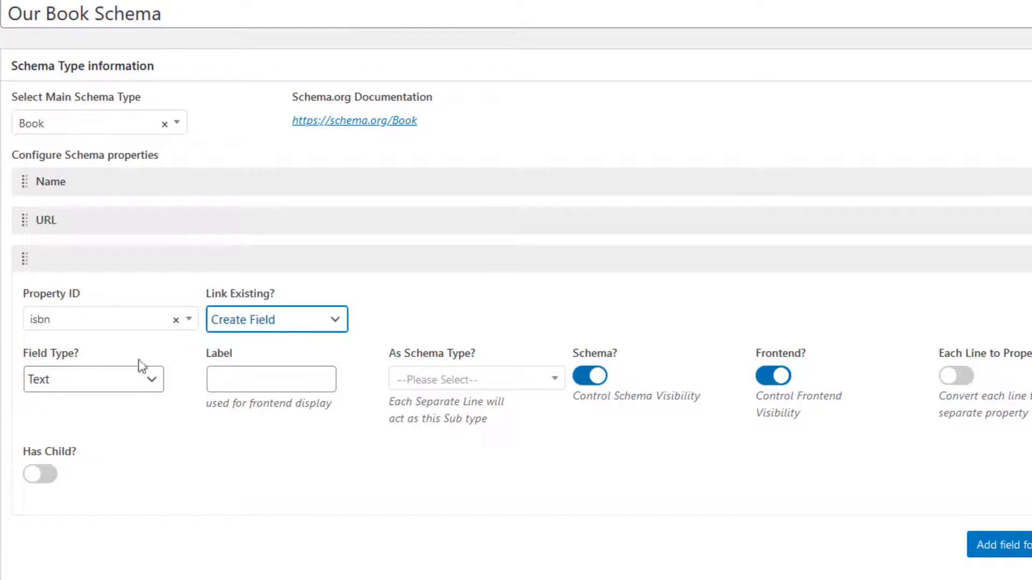
left_click(82, 382)
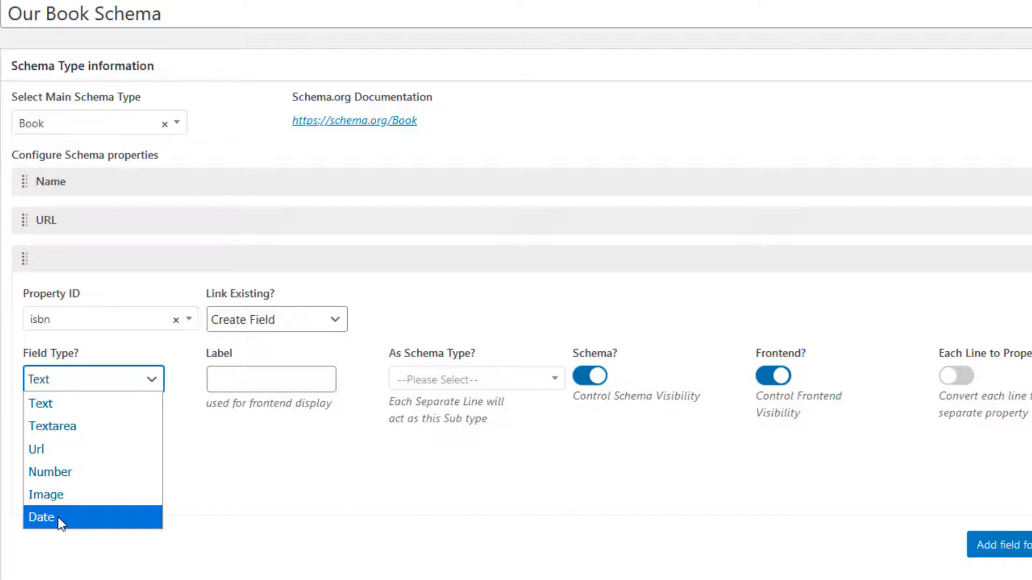
left_click(109, 403)
left_click(249, 385)
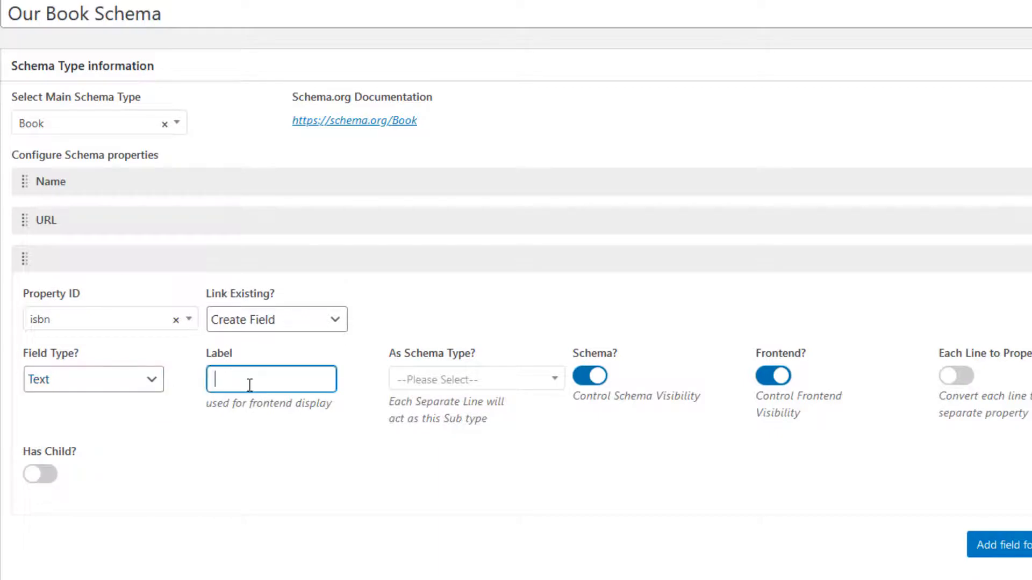
type("ISBN")
left_click(507, 263)
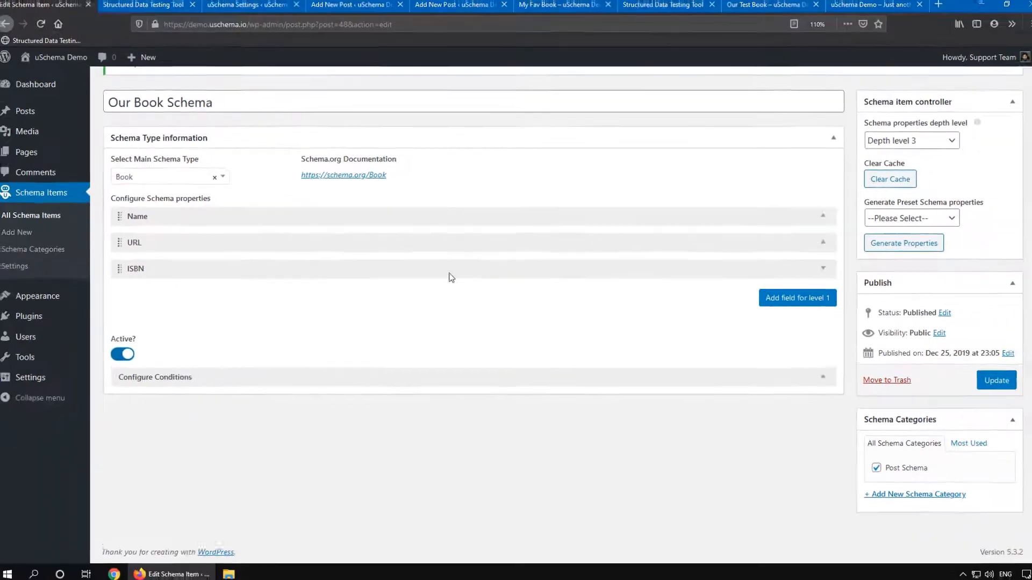
left_click(1000, 385)
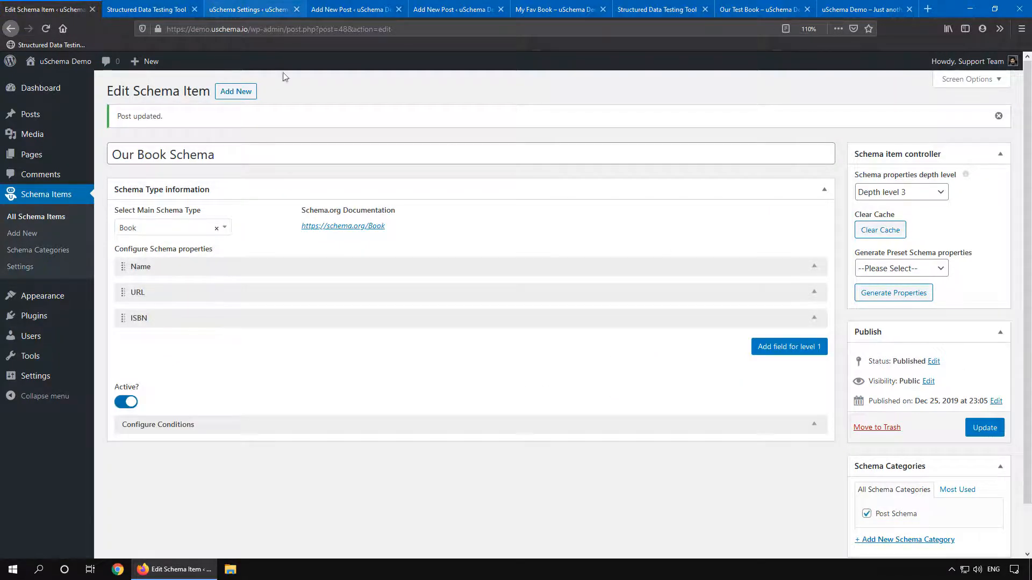
Step: Rerun the structured data test for the Our Test Book post and check its Book item for the new property
left_click(129, 8)
left_click(47, 27)
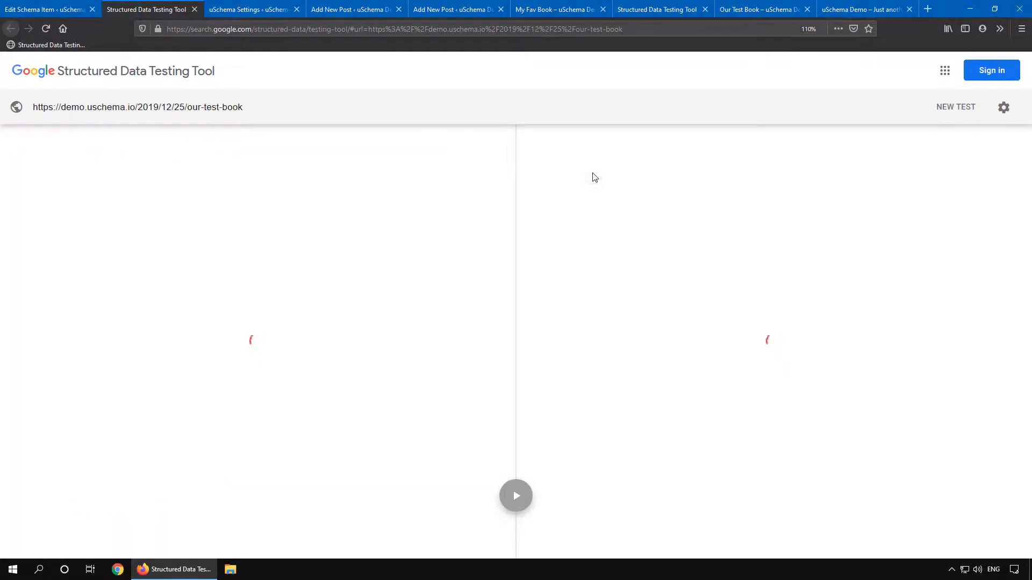
left_click(663, 245)
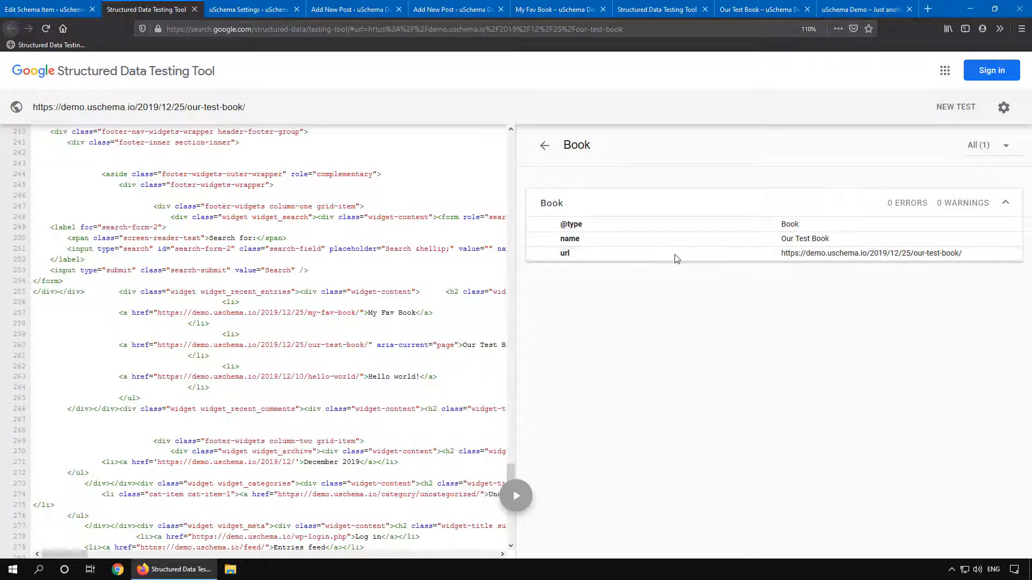
Step: Reload the Our Test Book post editor, set its ISBN to WKOPSDKOP4564, and update the post
left_click(258, 9)
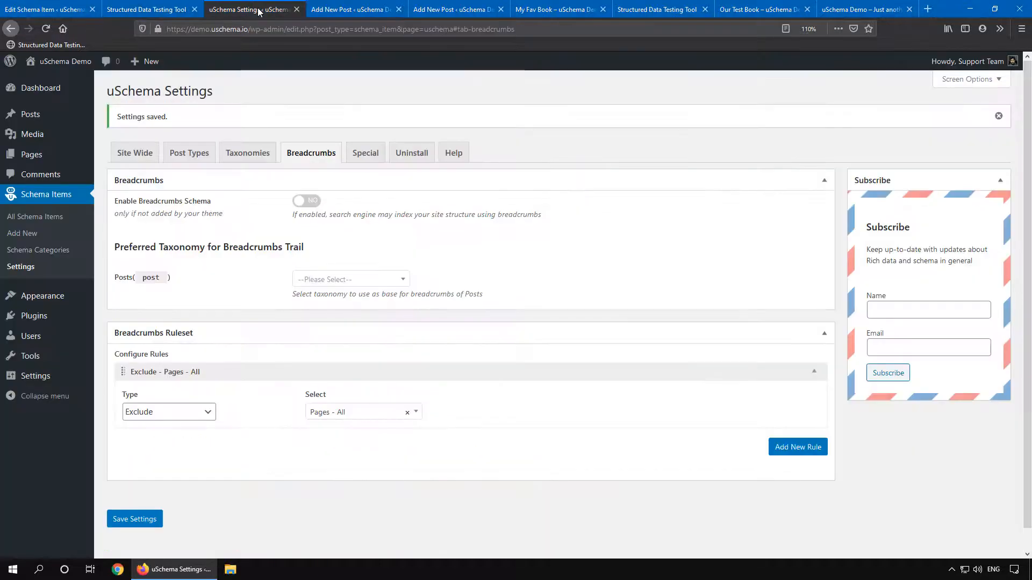
left_click(334, 9)
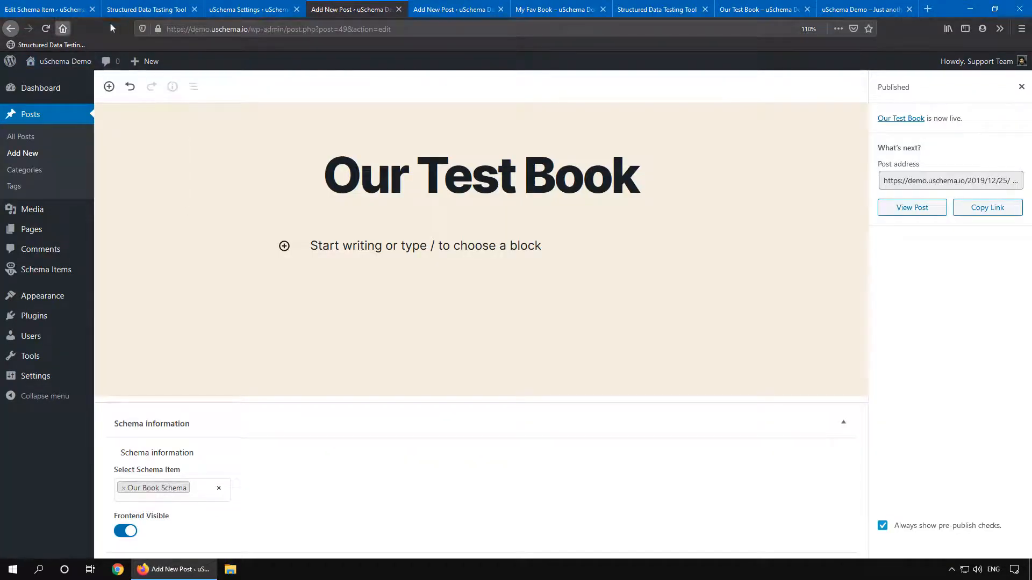
left_click(46, 29)
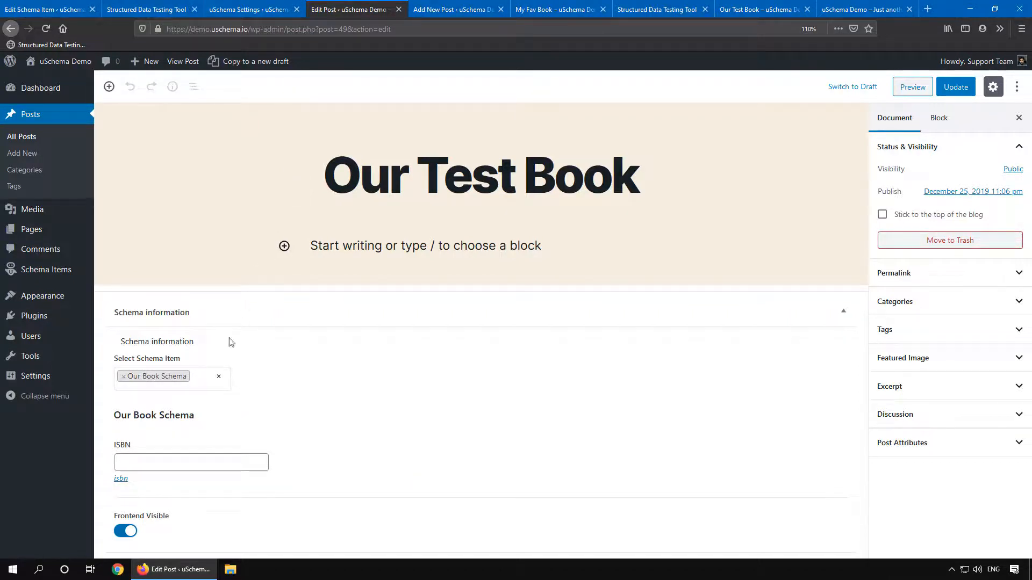
left_click(186, 461)
type("W")
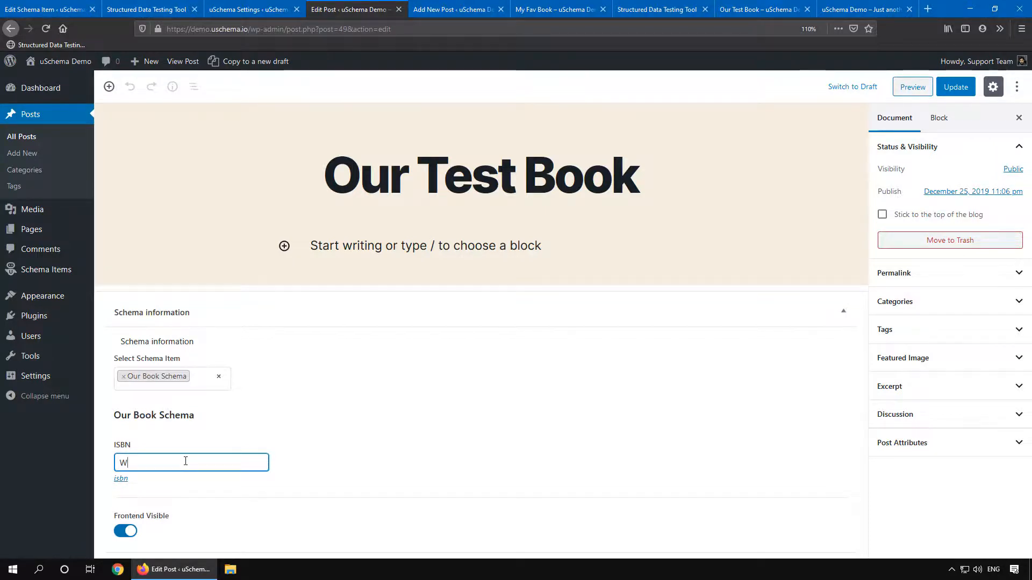
type("KOPSDKOP4564")
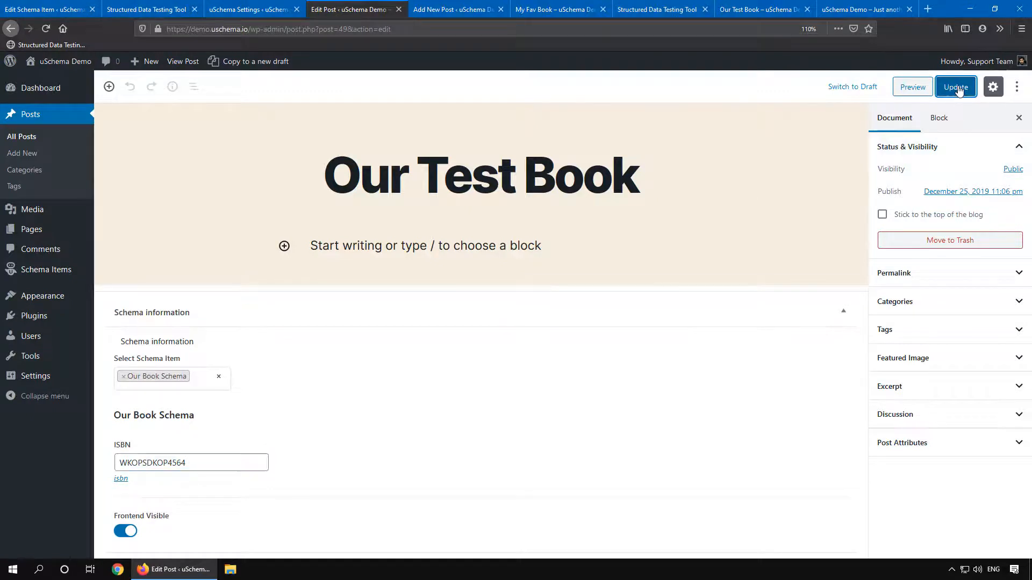
left_click(957, 88)
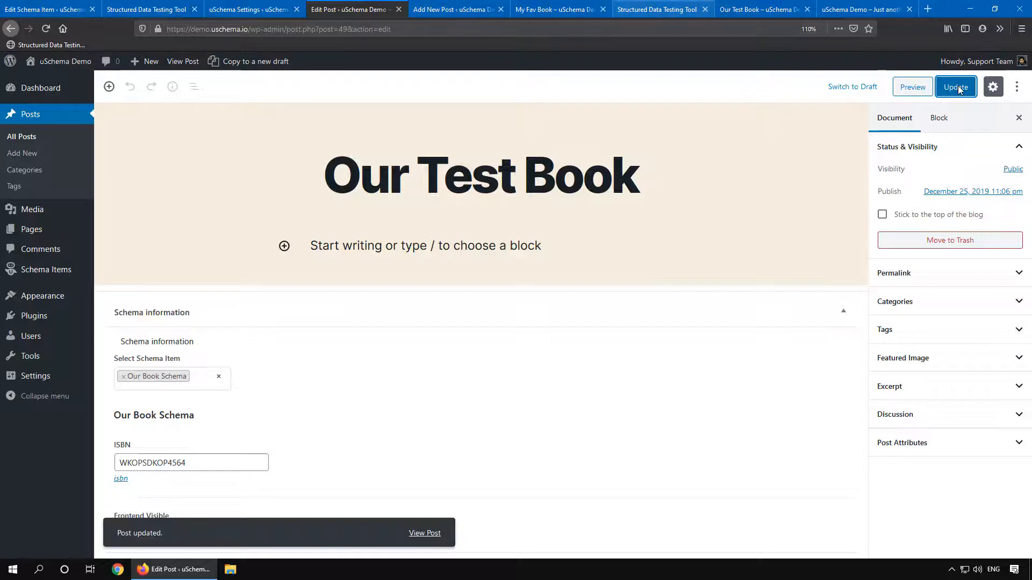
Step: Rerun the structured data test for Our Test Book and examine the Book item's isbn property
left_click_drag(150, 9, 348, 14)
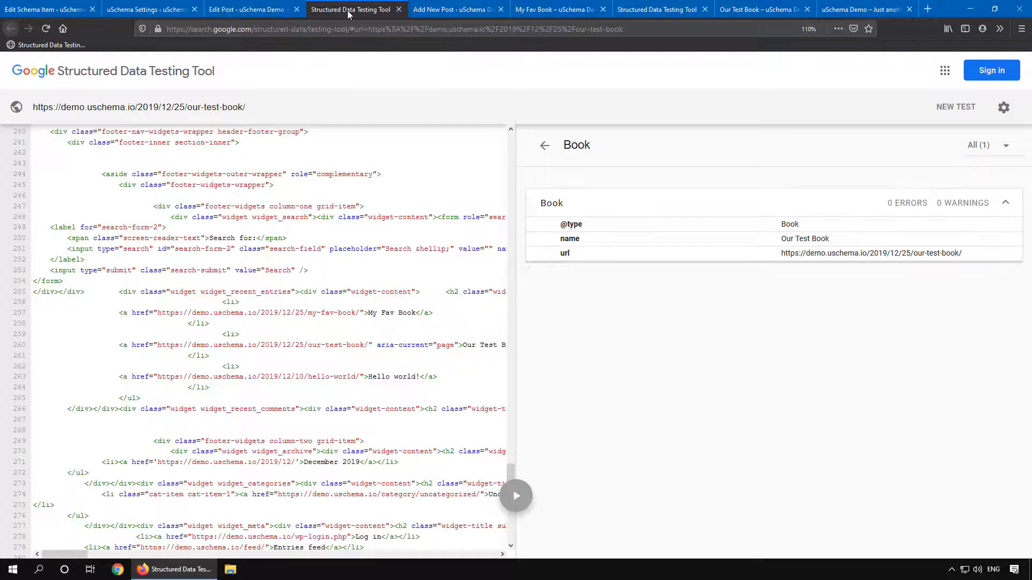
left_click(46, 28)
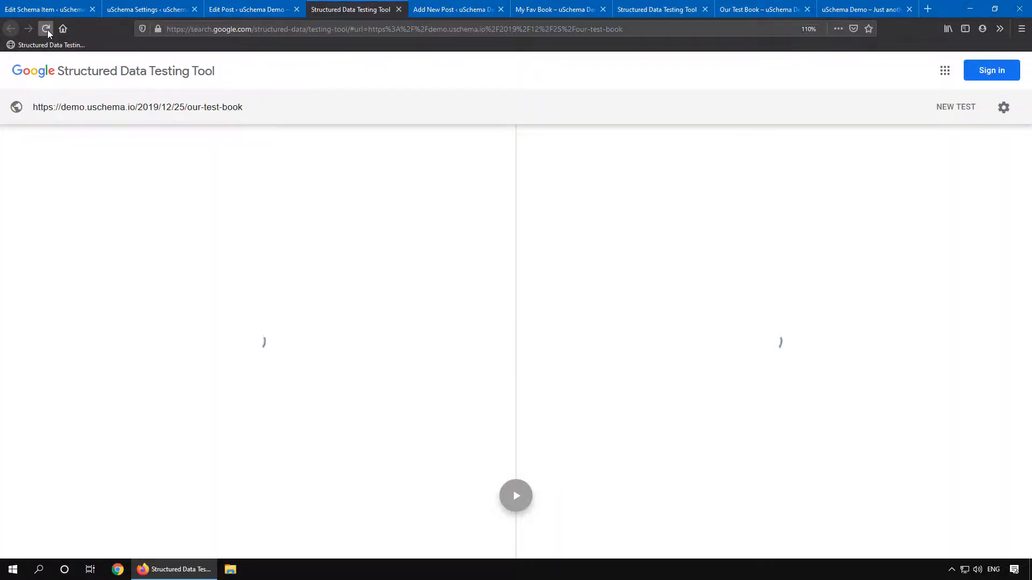
left_click(590, 249)
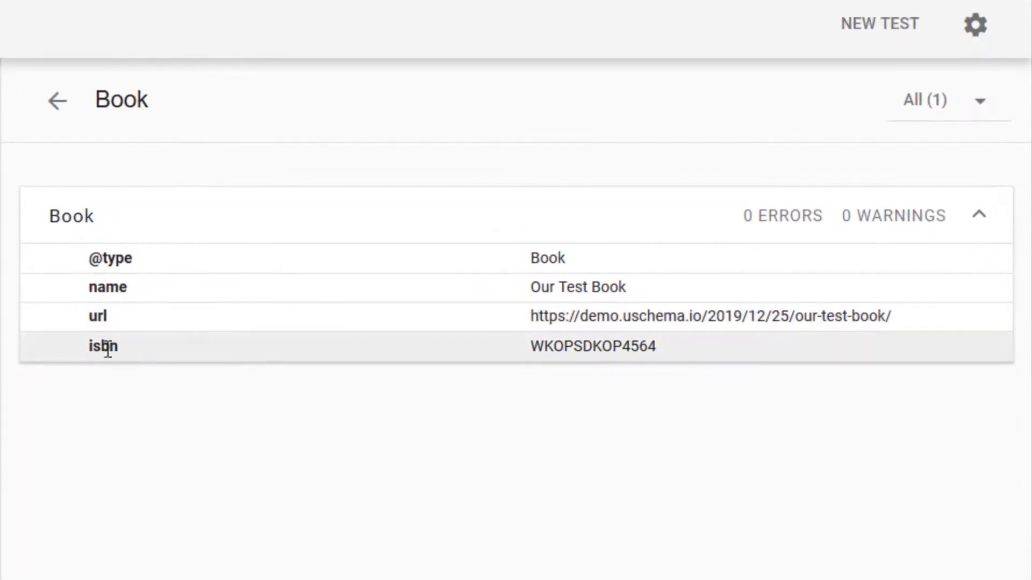
double_click(108, 348)
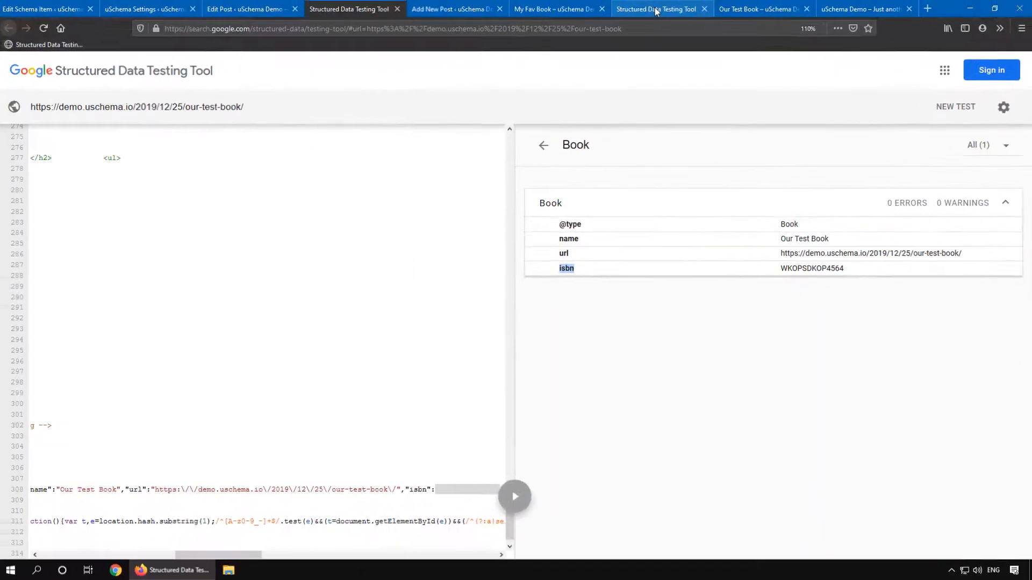
Step: Rerun the structured data test for My Fav Book and check its Book item for an isbn property
left_click(656, 10)
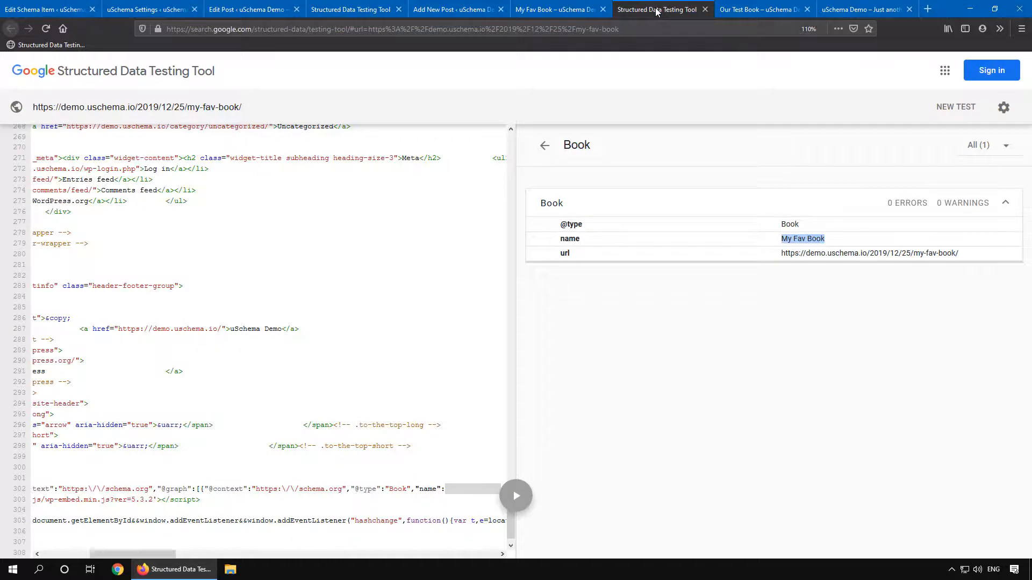
left_click(46, 30)
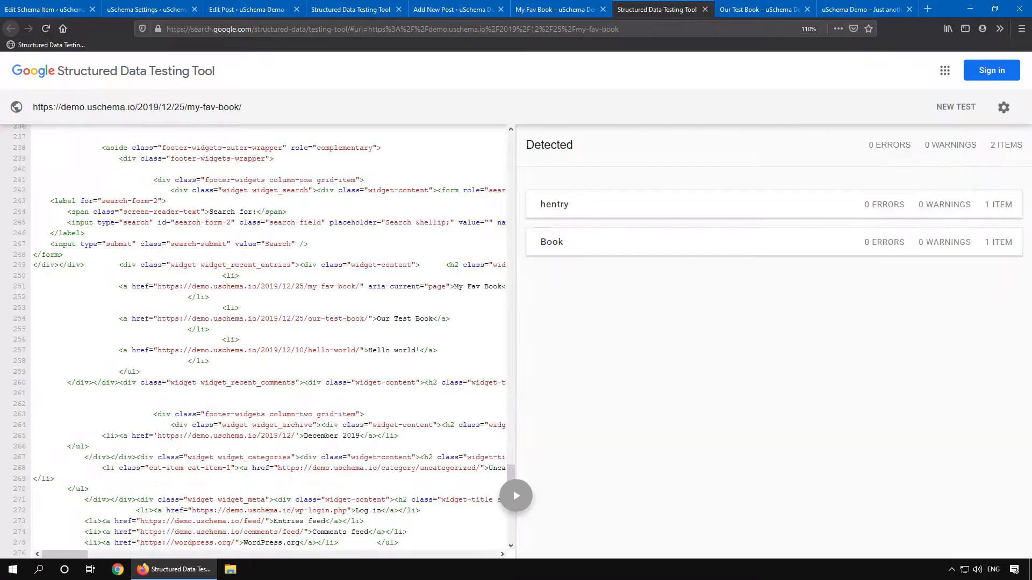
left_click(590, 240)
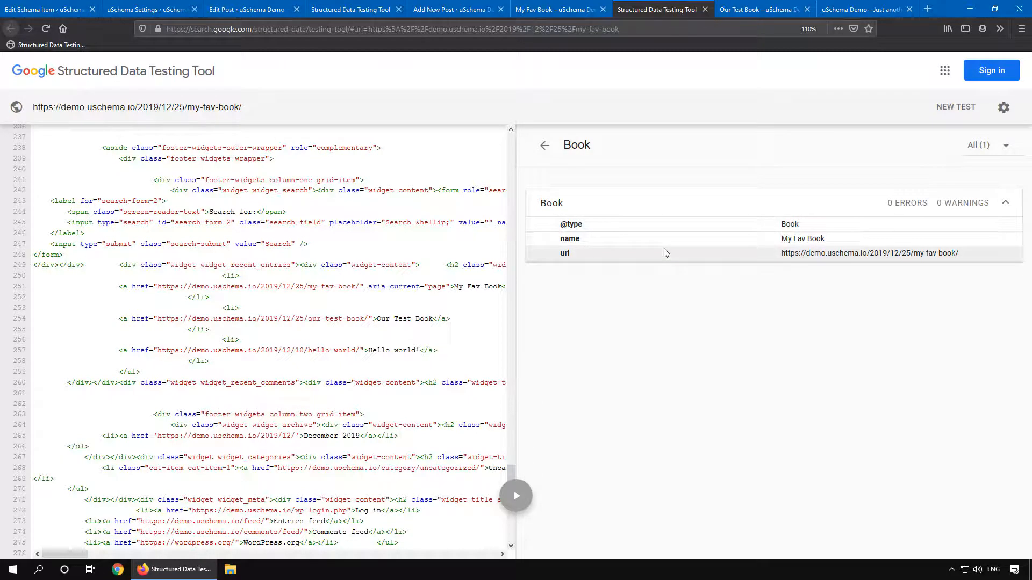
Step: Reload the My Fav Book post editor, set its ISBN to PPPPP889898, and update the post
left_click(533, 12)
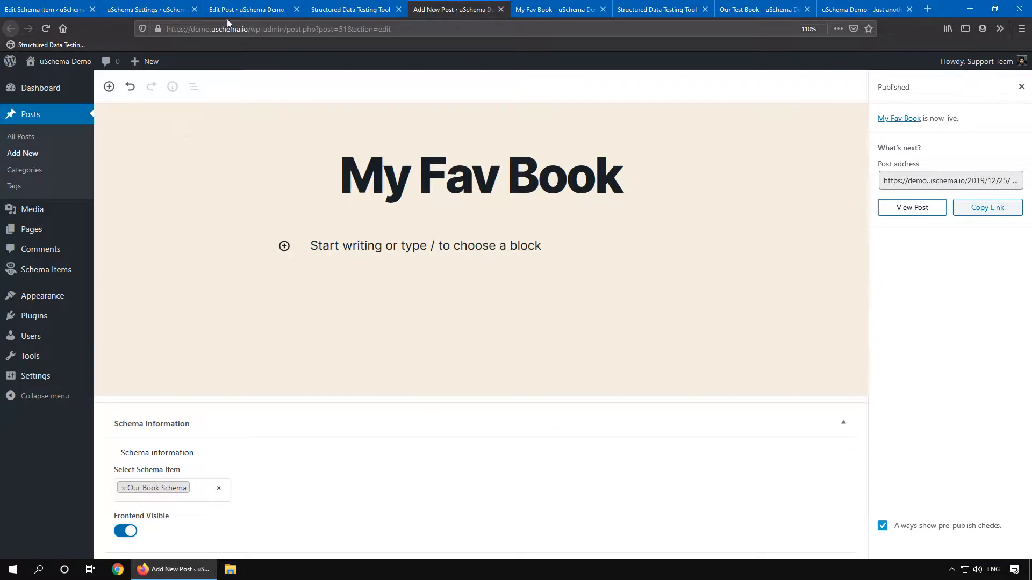
left_click(46, 29)
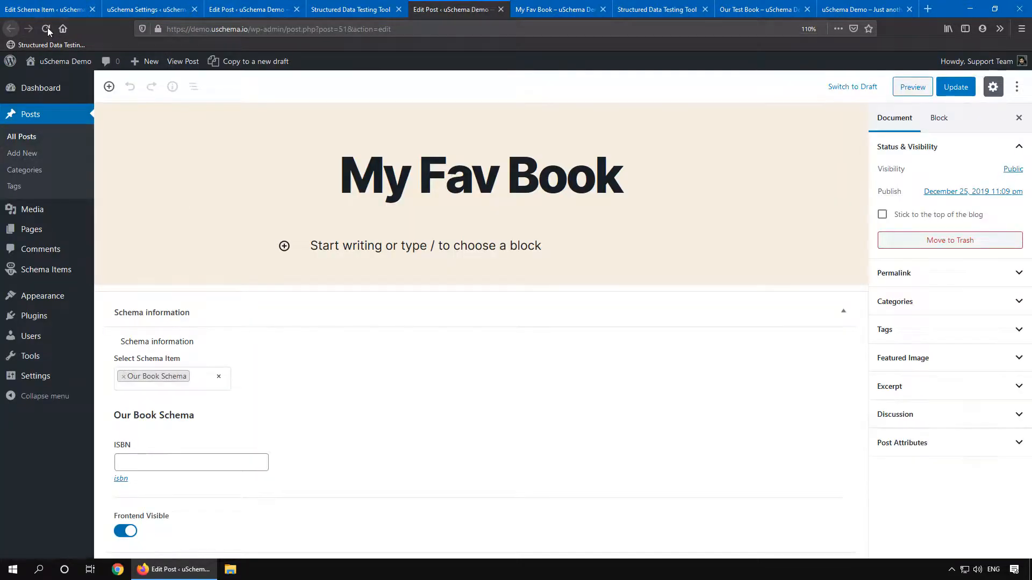
left_click(216, 465)
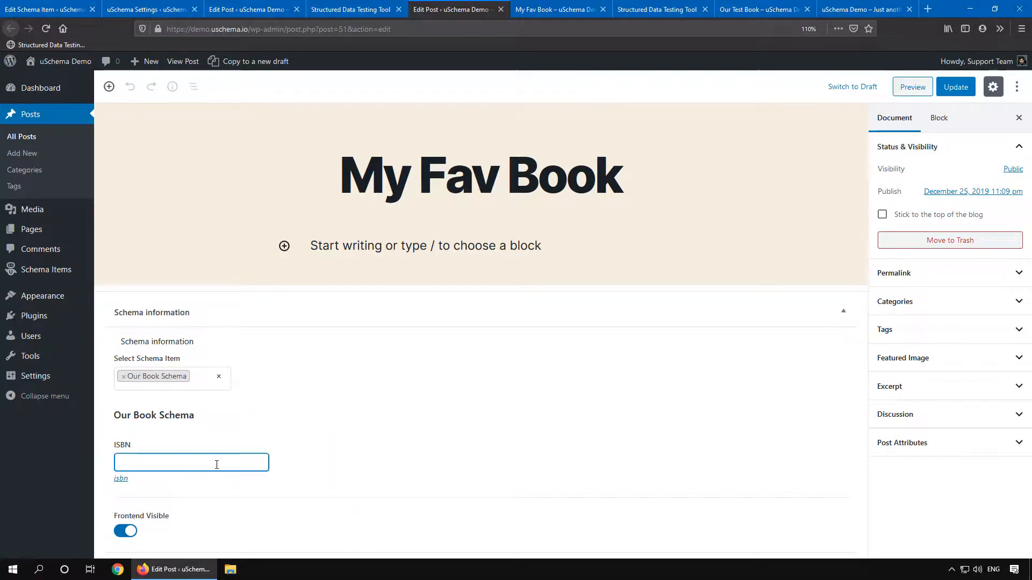
type("PPPPP")
key("Home")
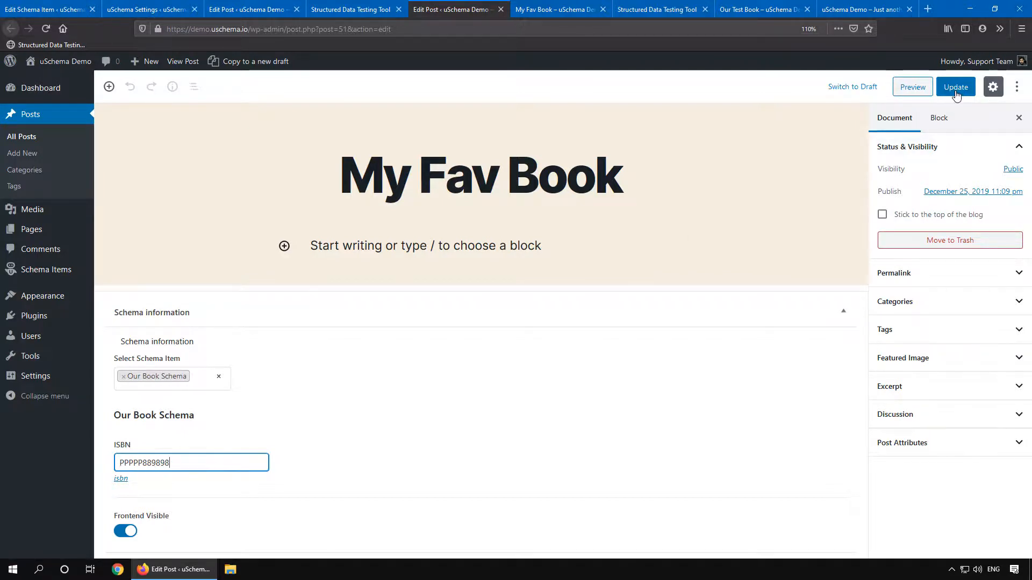
left_click(955, 91)
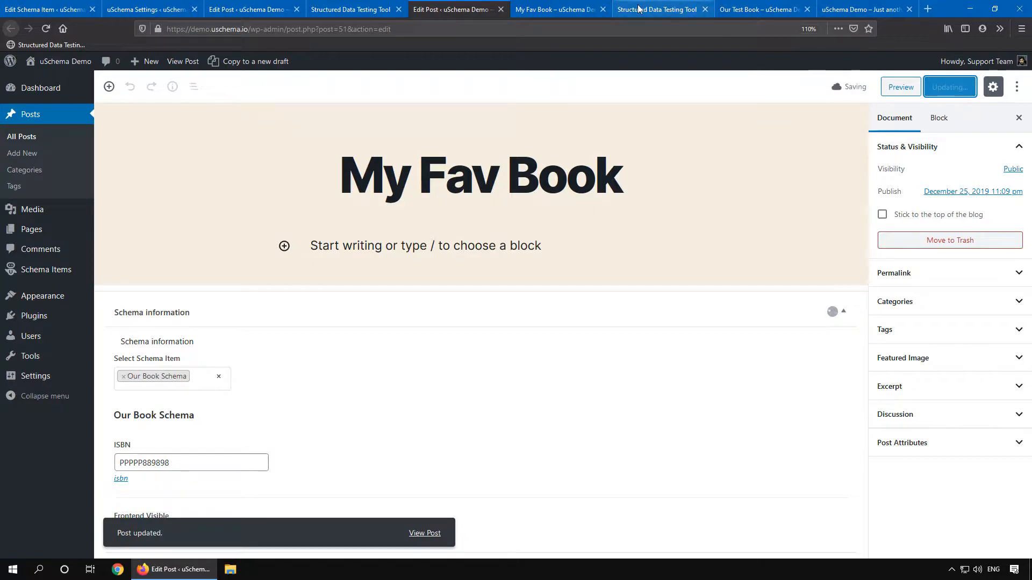
Step: Examine the Book item's isbn and name in a rerun structured data test for My Fav Book, and return to the Our Book Schema item
left_click(638, 10)
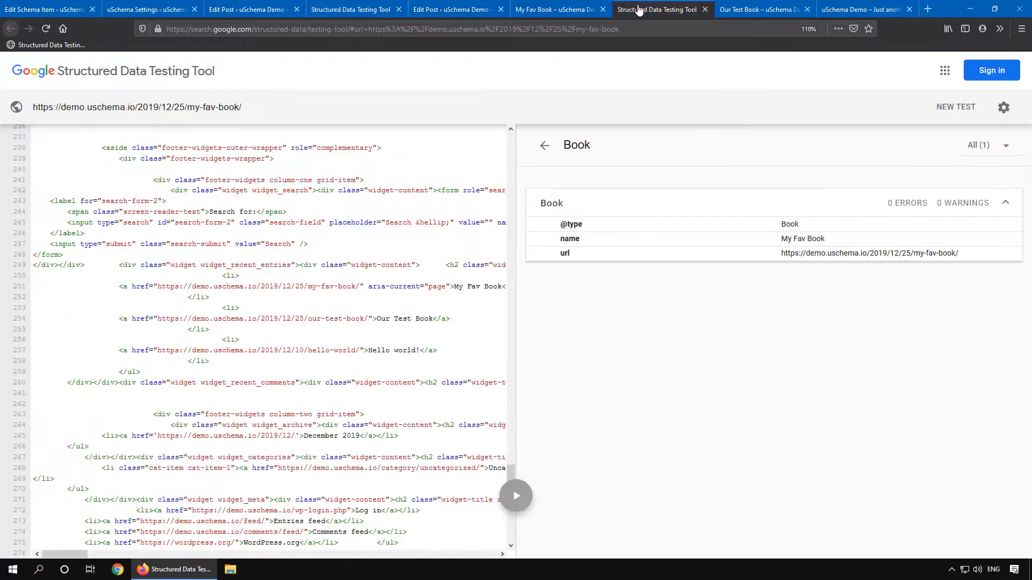
left_click(45, 28)
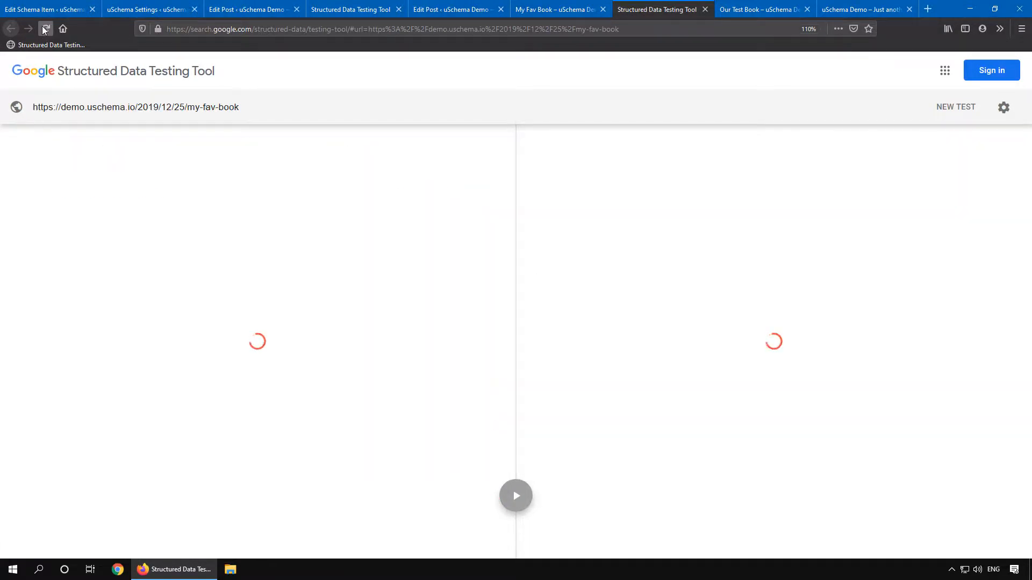
left_click(647, 249)
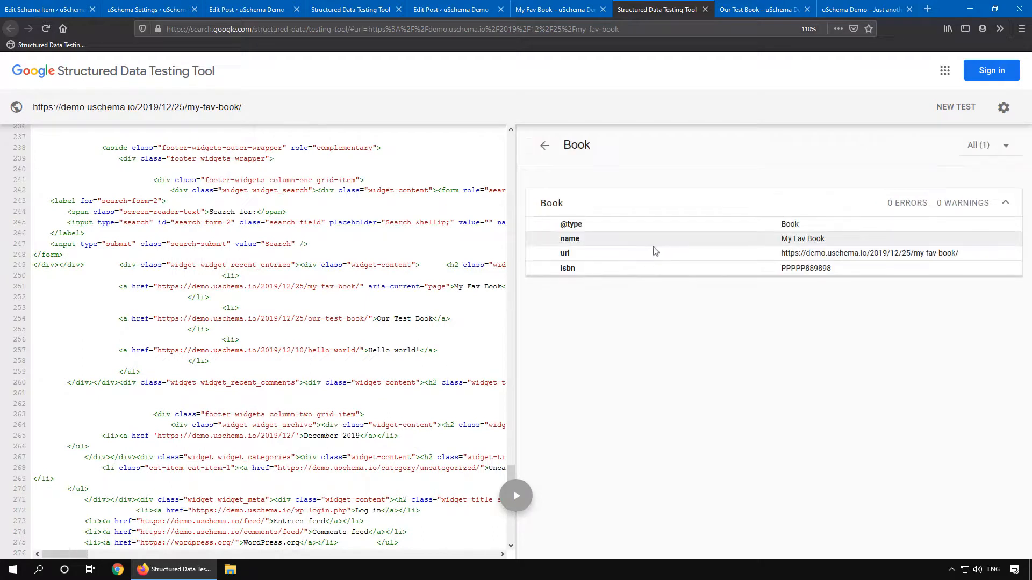
left_click_drag(846, 273, 781, 271)
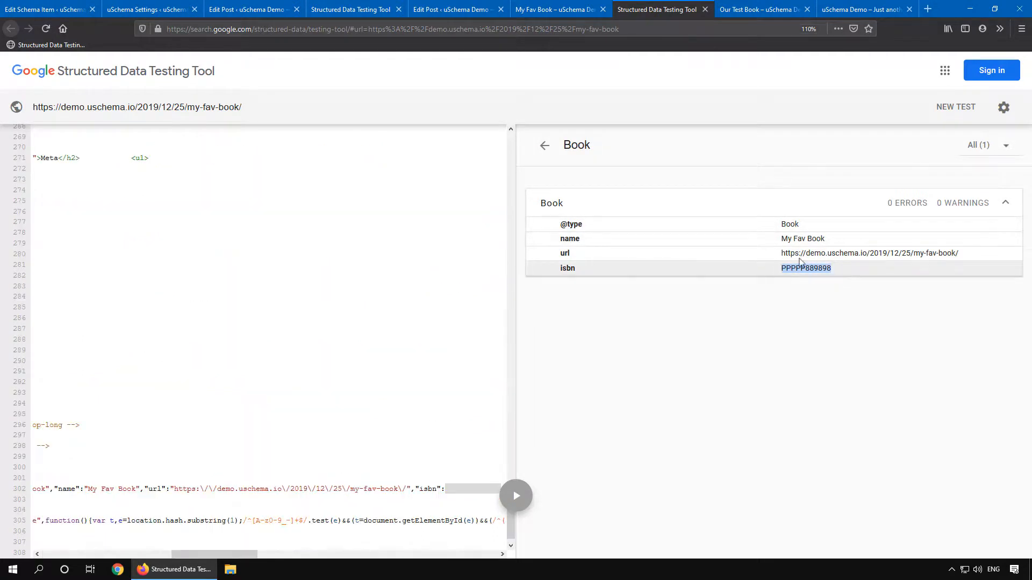
left_click_drag(830, 240, 782, 243)
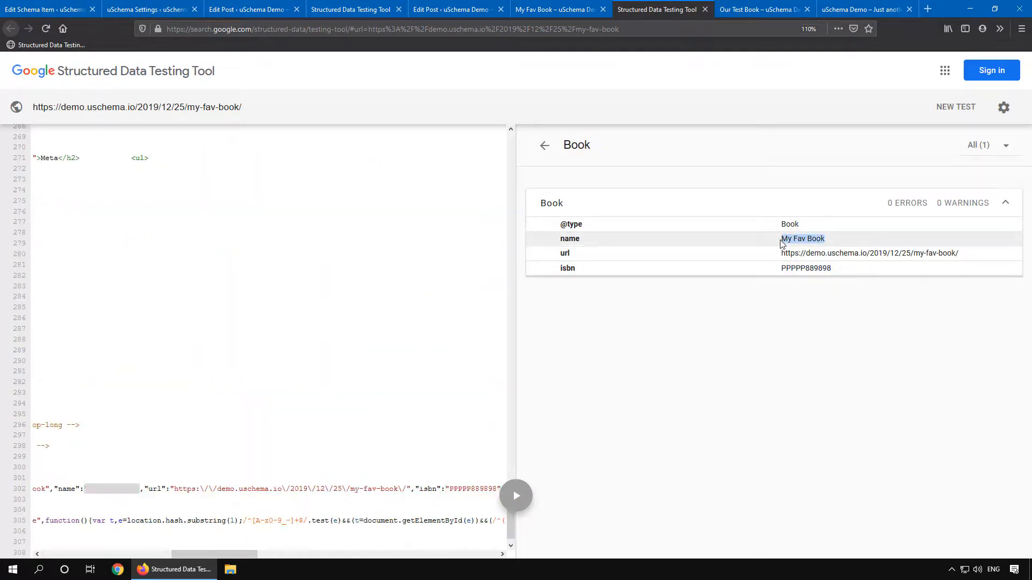
left_click(59, 9)
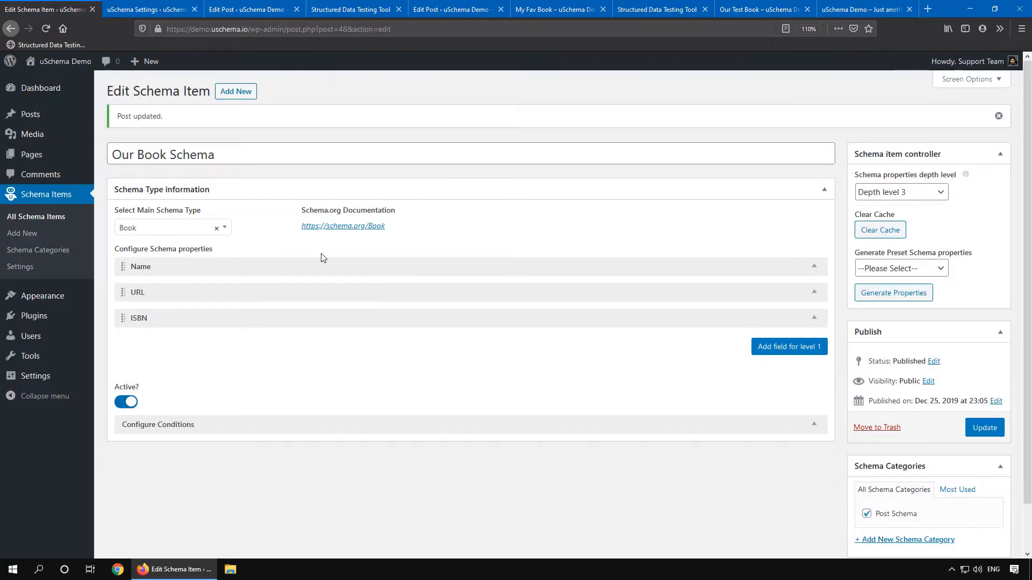